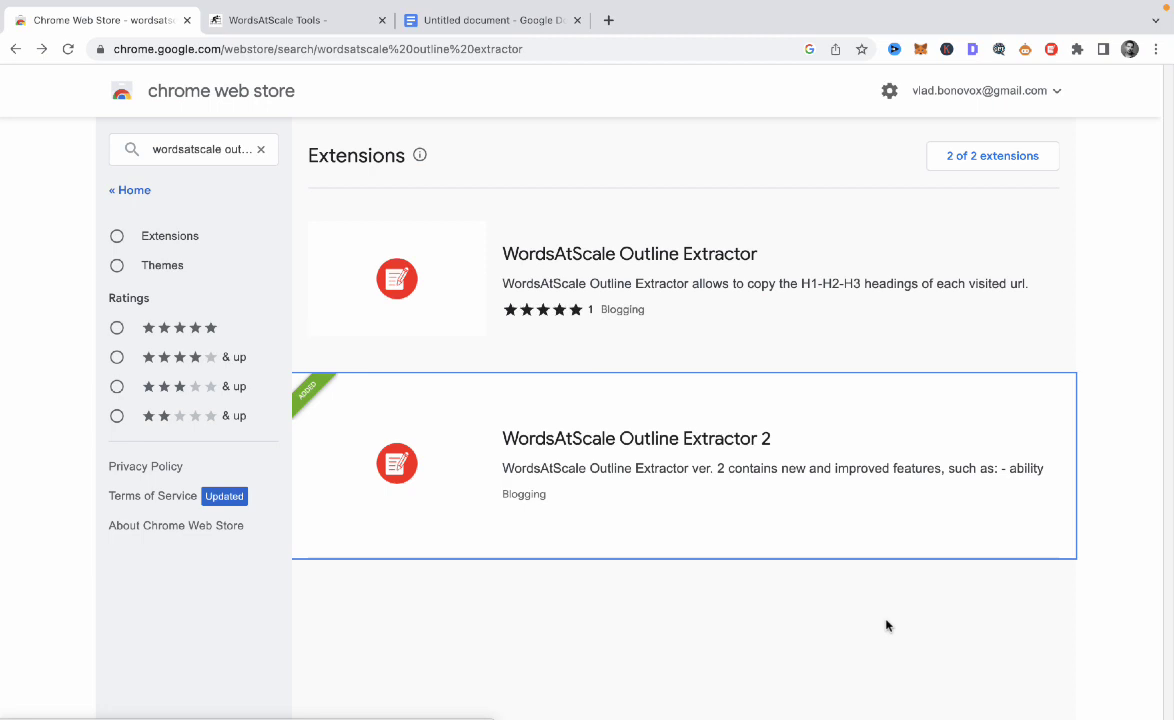
- View the Outline Extractor 2 store details, then browse the WordsAtScale Tools page
left_click(683, 472)
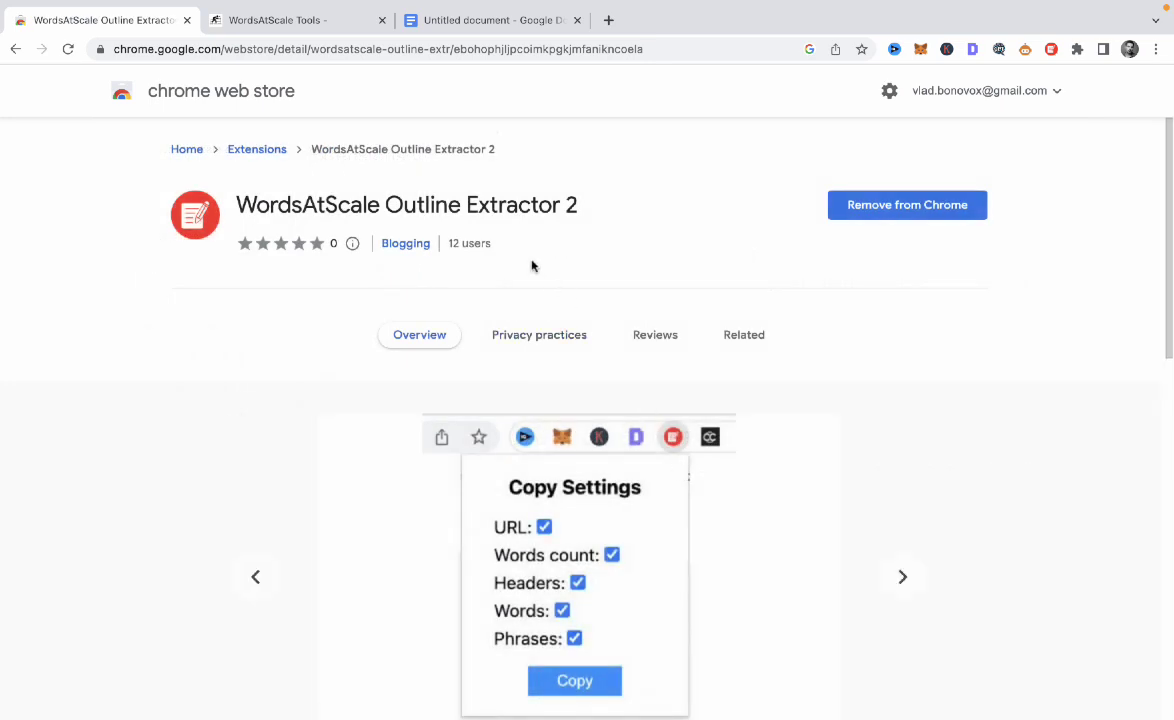
left_click(298, 25)
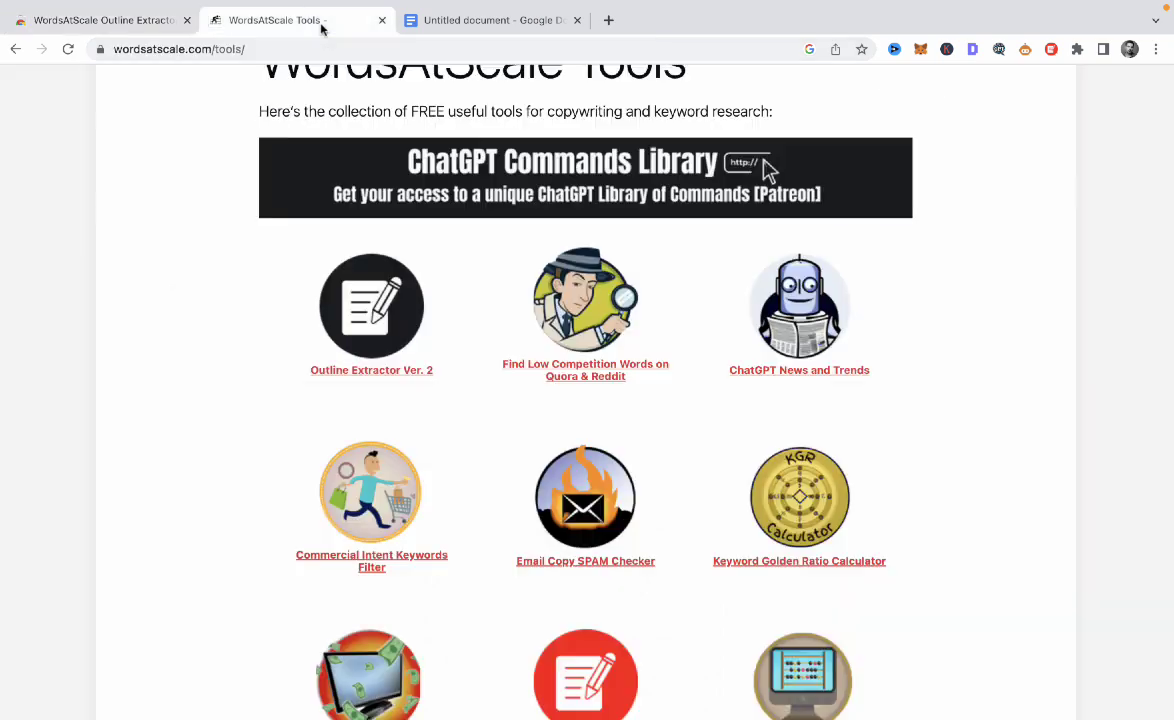
scroll(315, 308, "up", 1)
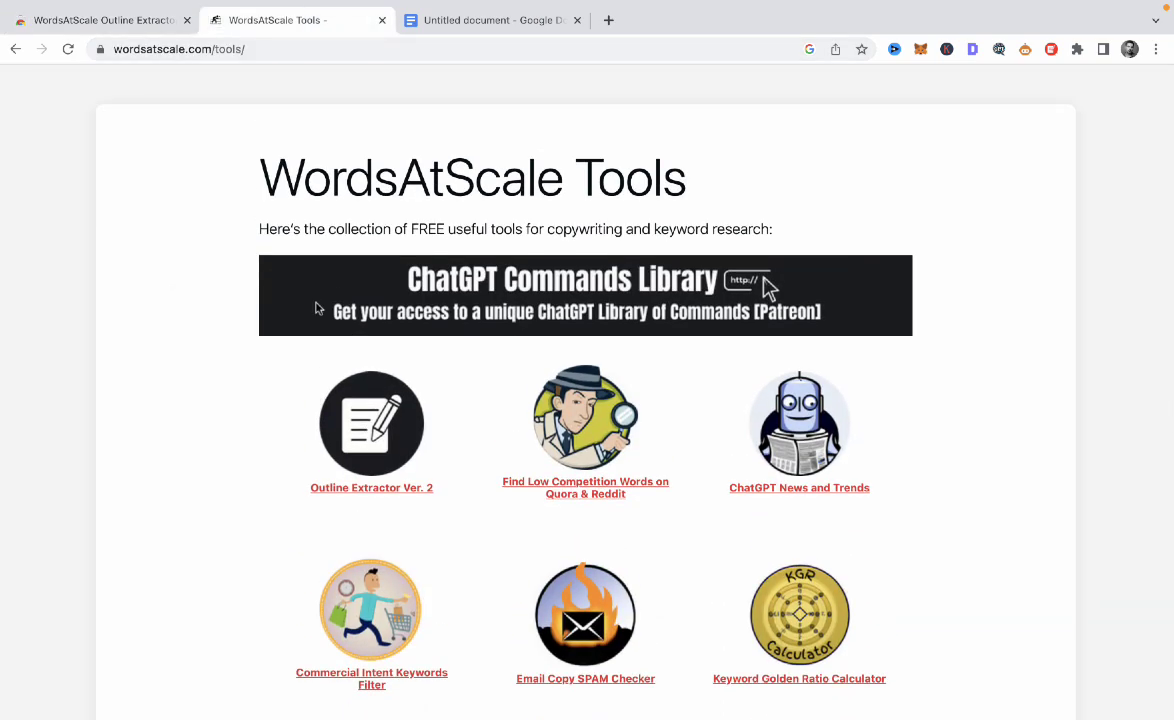
scroll(315, 308, "down", 1)
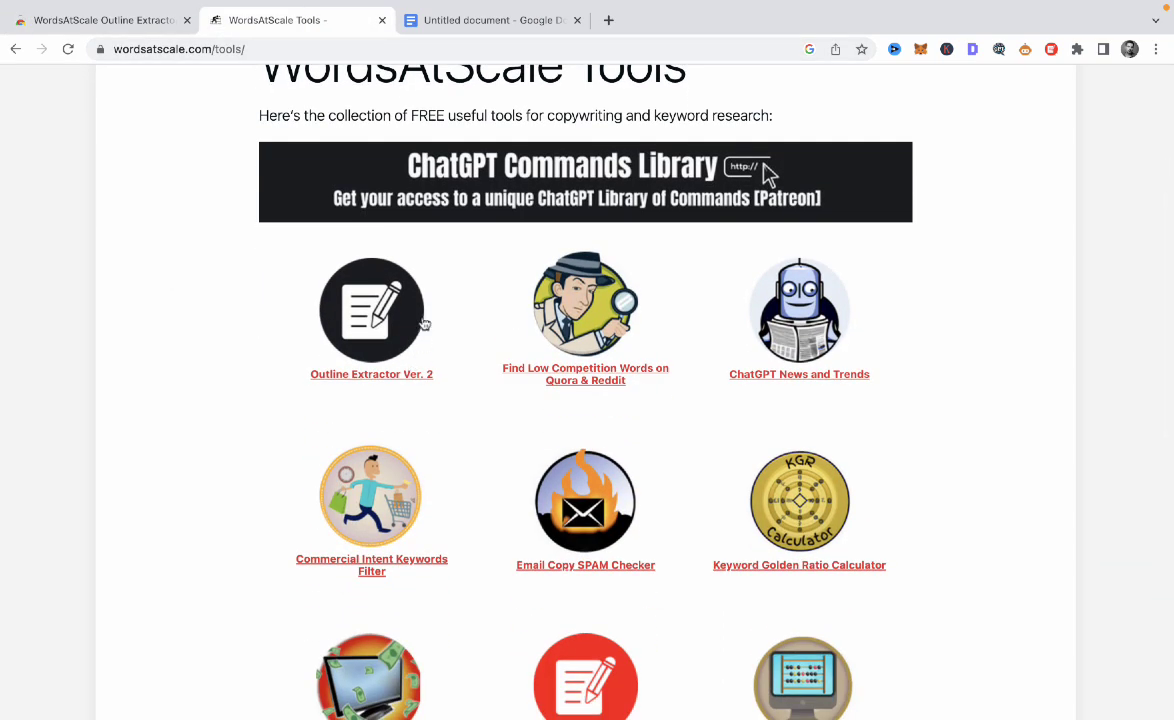
scroll(542, 450, "down", 2)
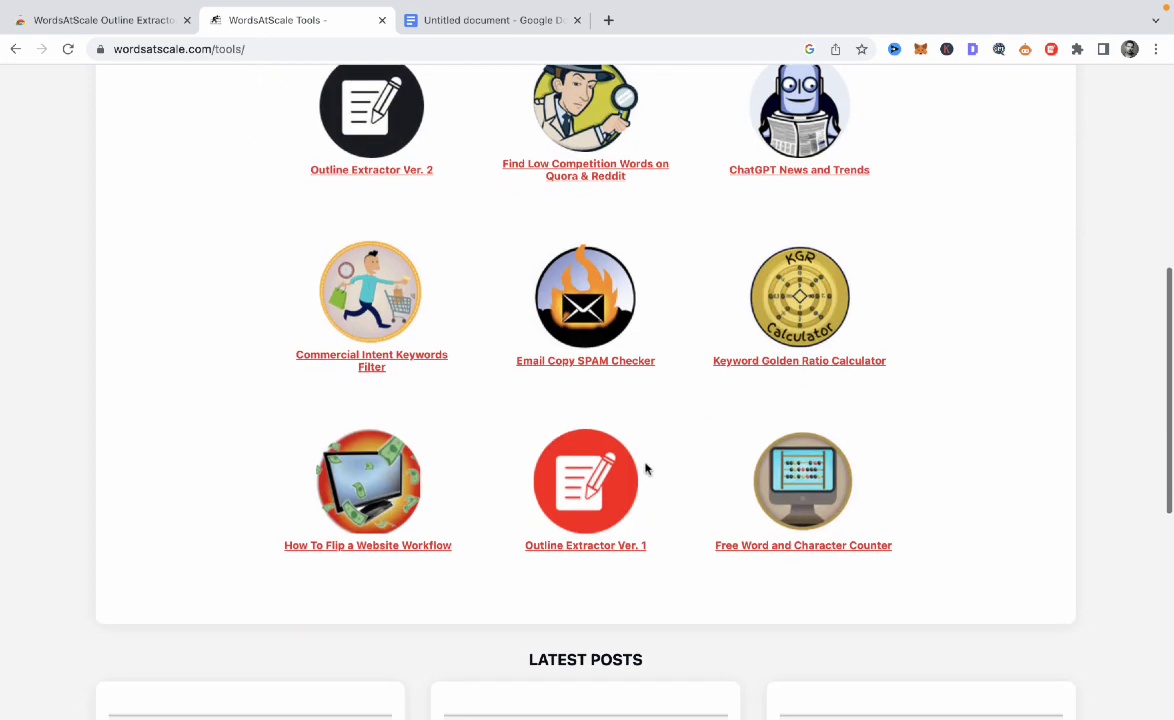
- Google 'can dogs eat bananas' in a new tab and open Purina's article
key("ctrl+t")
left_click(560, 52)
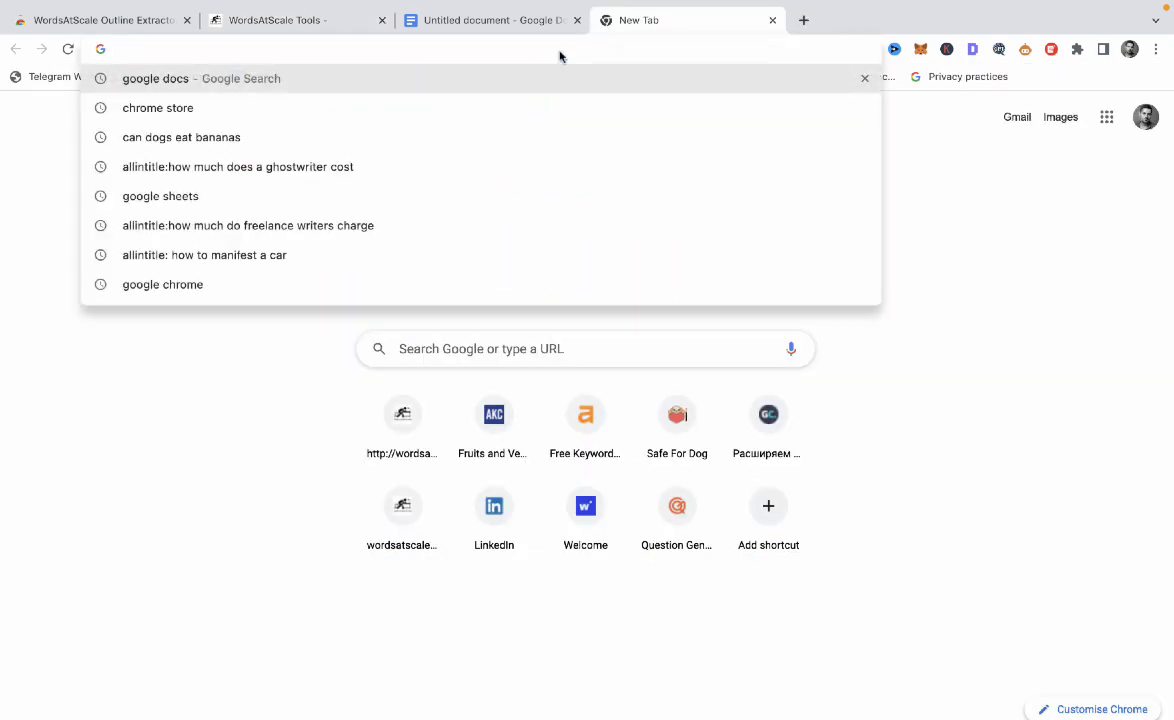
type("can dogs eat bananas")
key("Right")
key("Return")
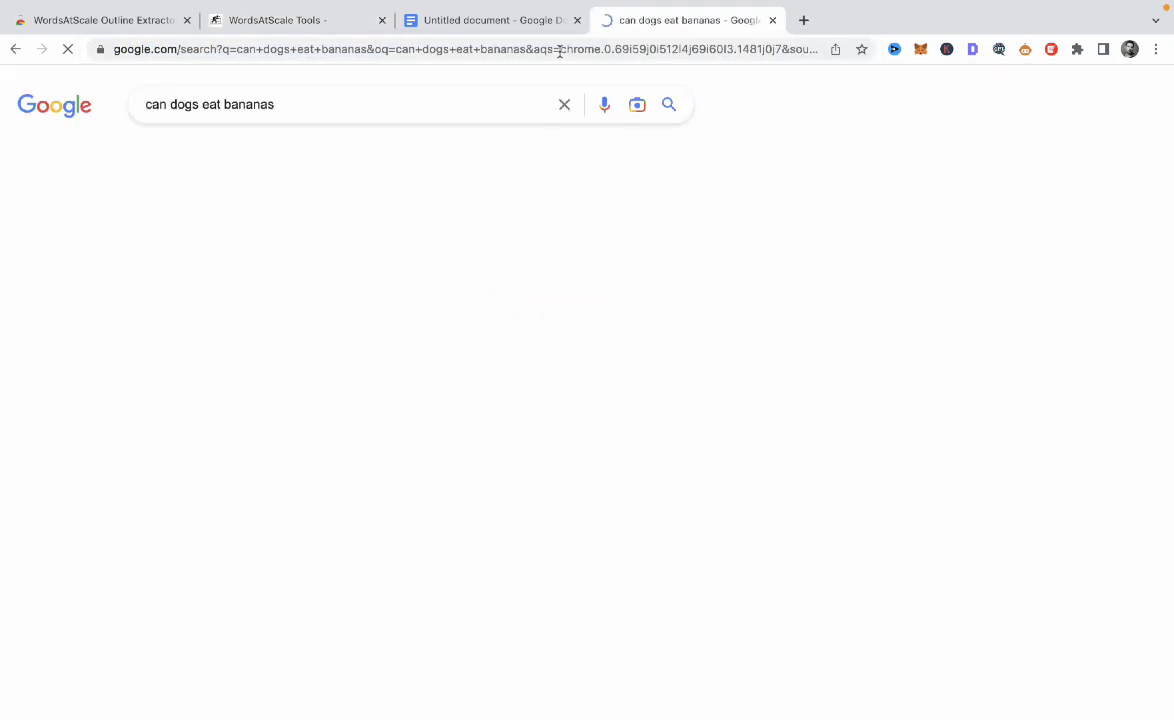
scroll(370, 264, "down", 2)
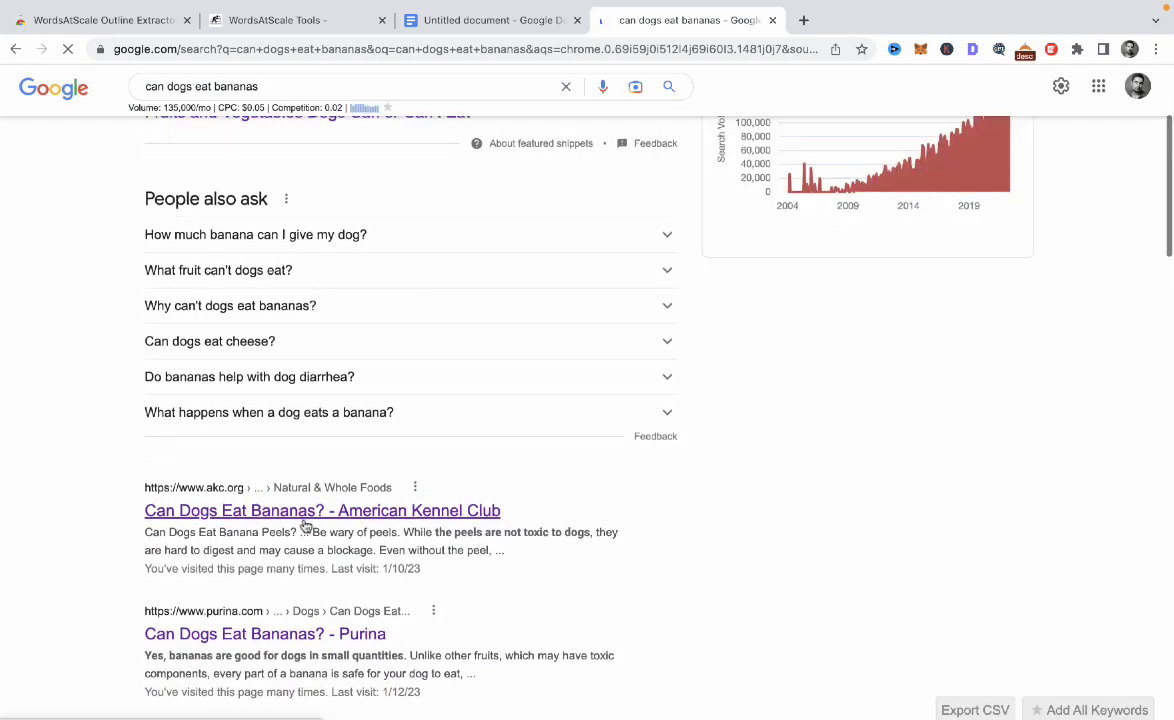
scroll(305, 525, "down", 2)
left_click(263, 492)
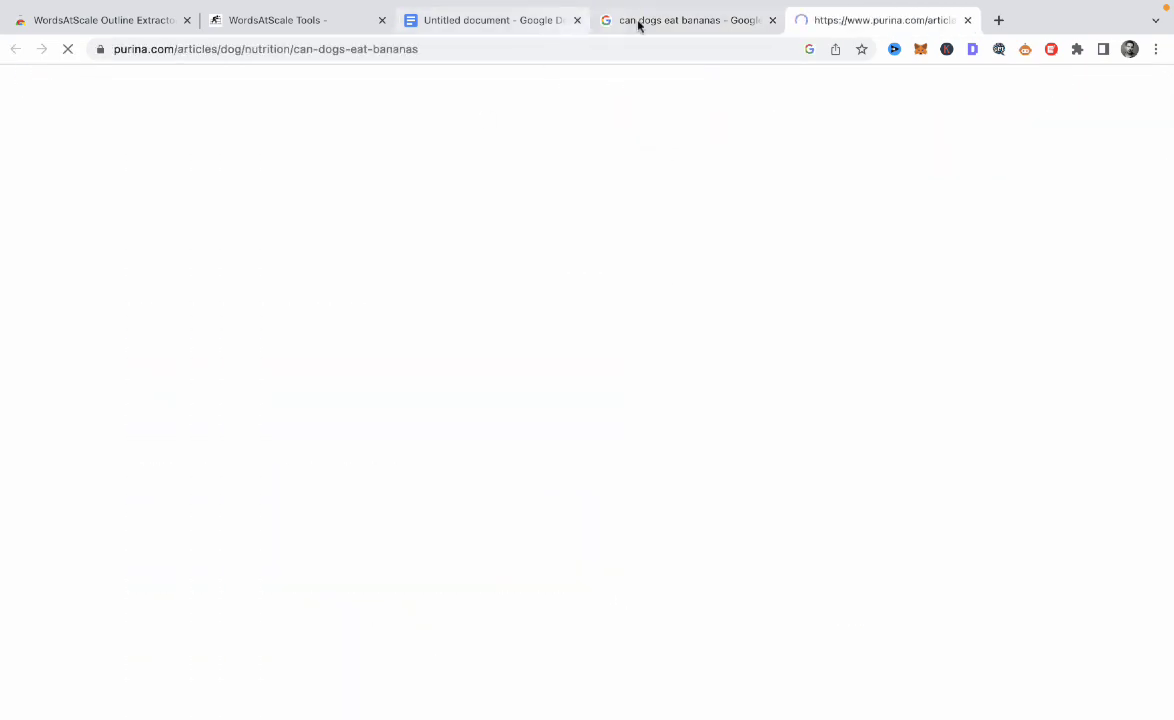
- Copy the Purina article outline with Words and Phrases included, then go to the Untitled document
left_click(772, 20)
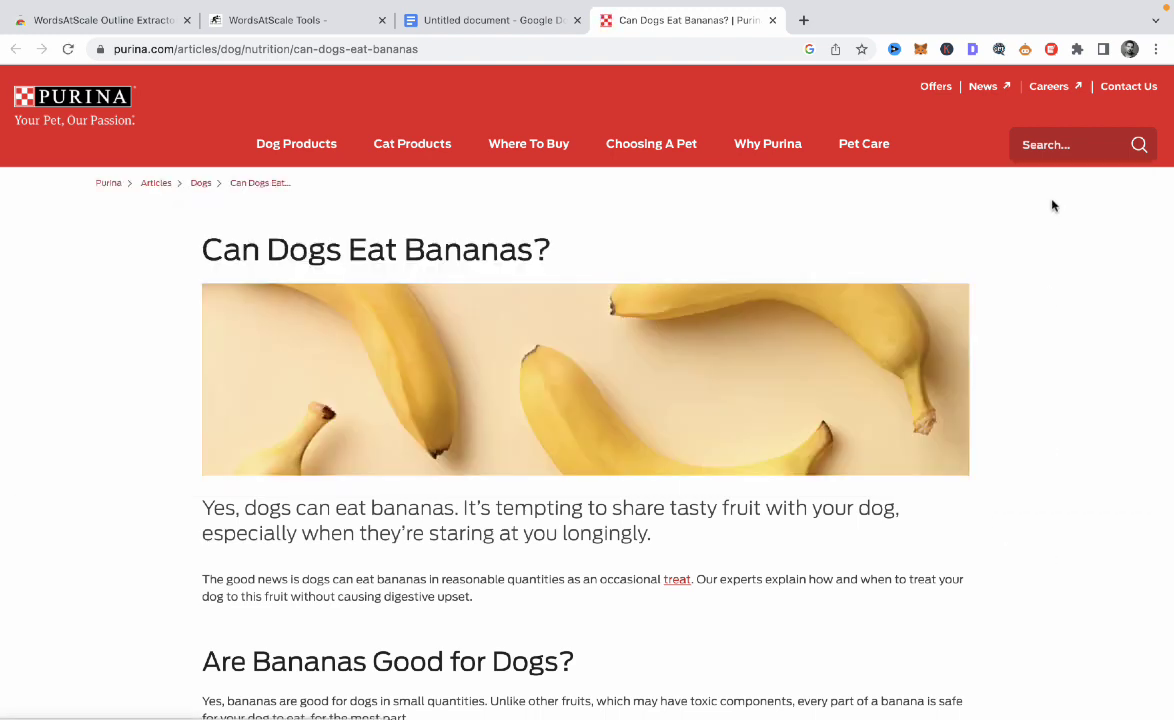
left_click(1051, 50)
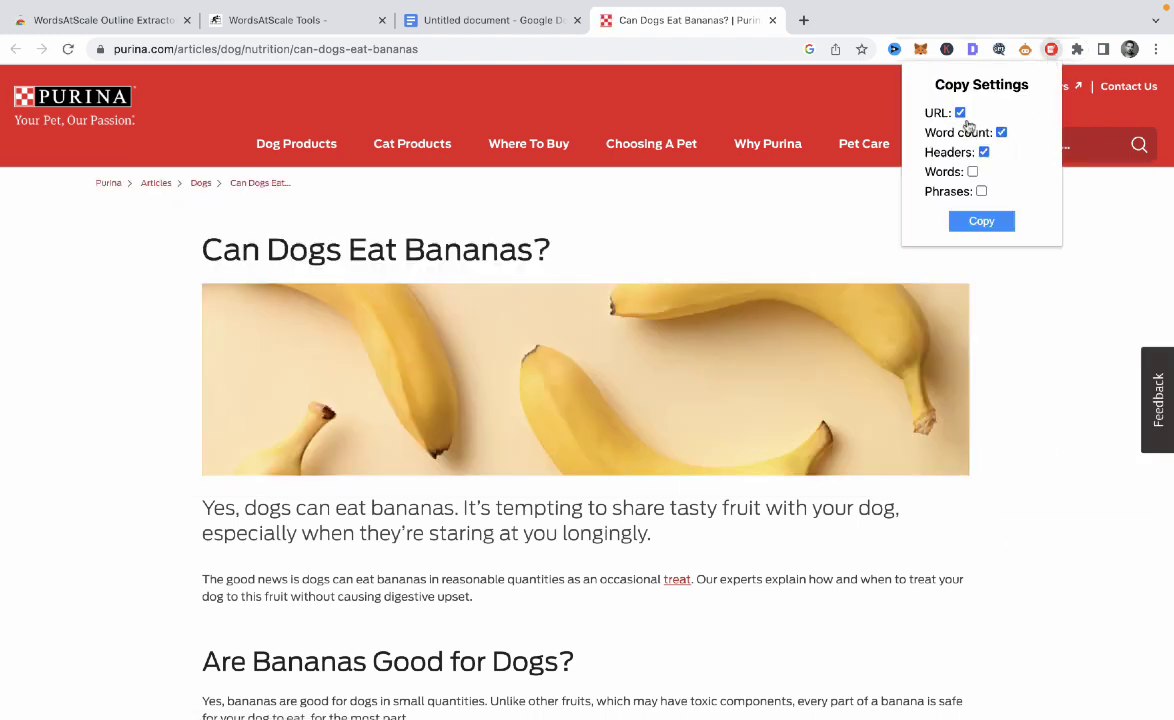
left_click(972, 172)
left_click(981, 222)
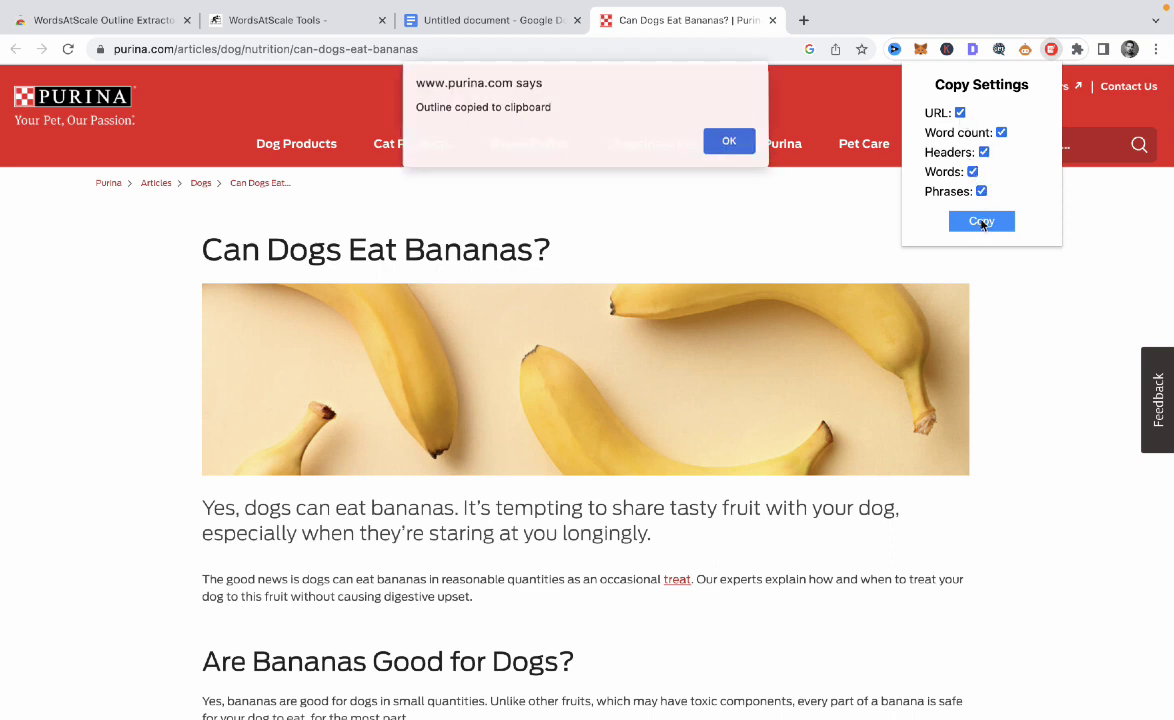
left_click(727, 151)
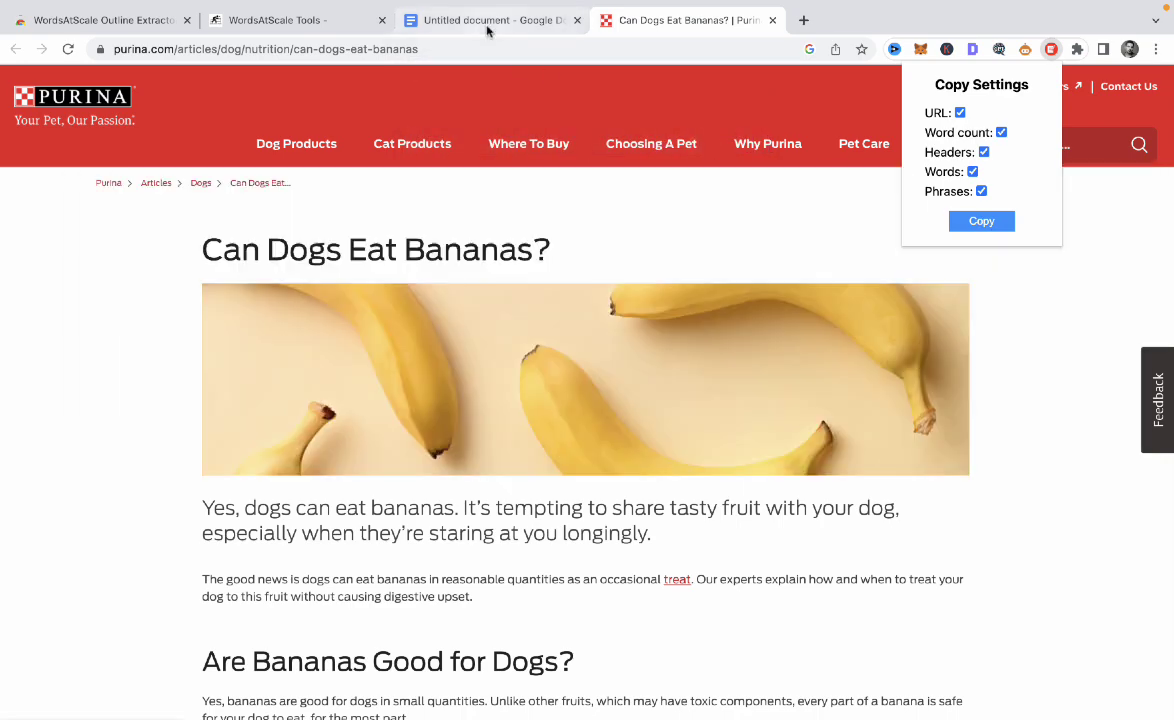
left_click(487, 22)
- Paste the copied Purina outline into the blank document's first line
left_click(301, 260)
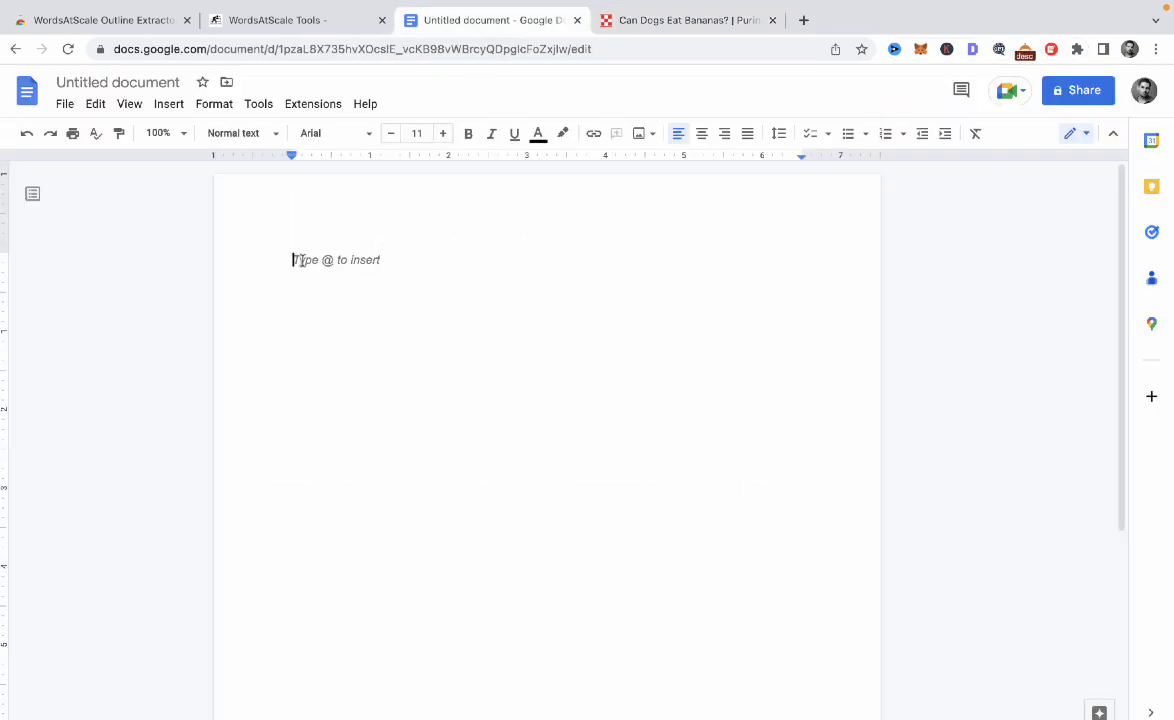
key("ctrl+v")
scroll(435, 398, "up", 20)
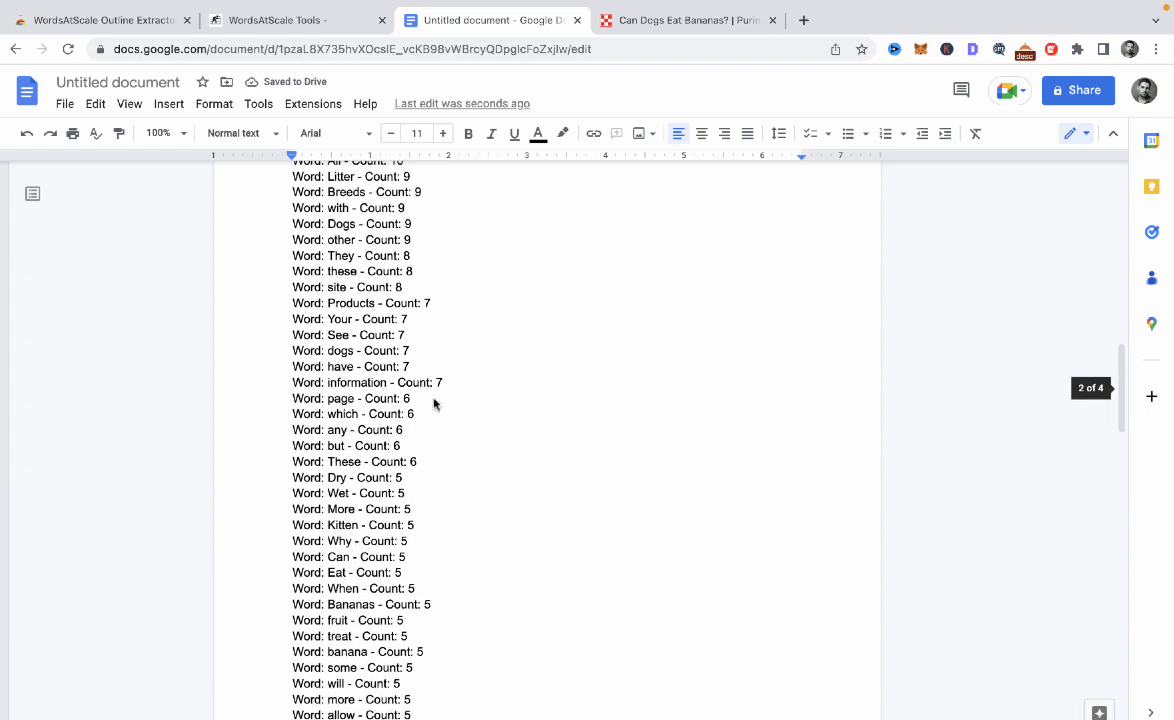
- Highlight the URL line and the 'Word count: 711' line in yellow
left_click_drag(684, 291, 290, 291)
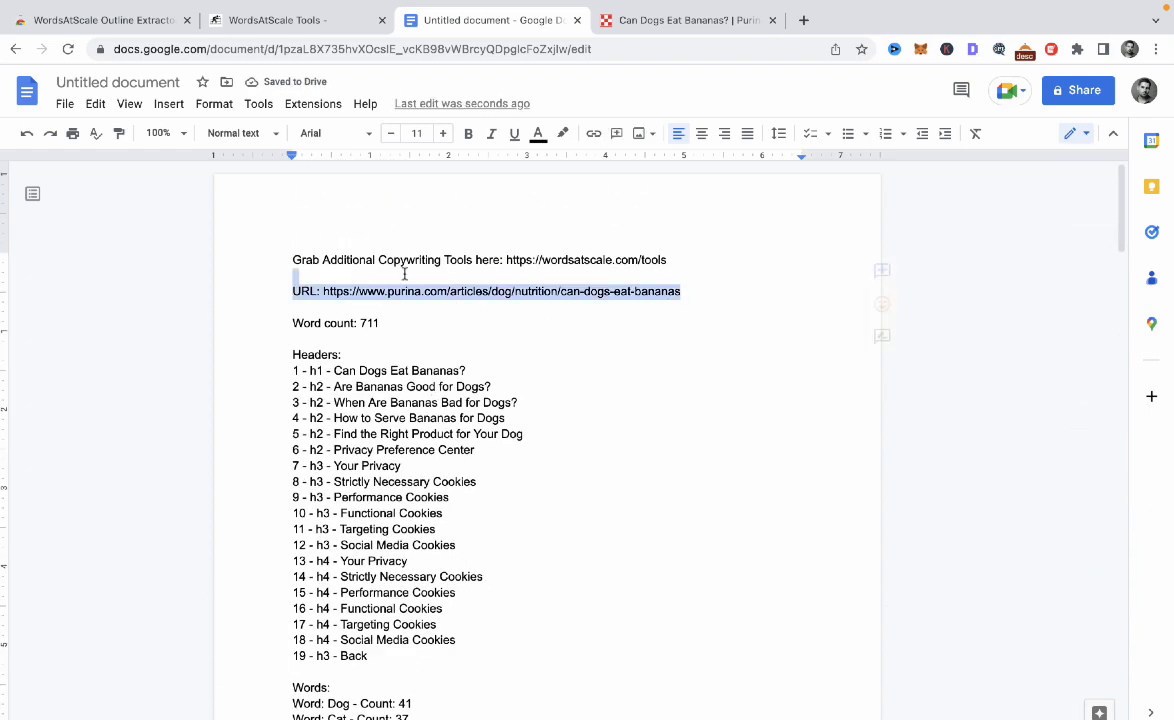
left_click(538, 133)
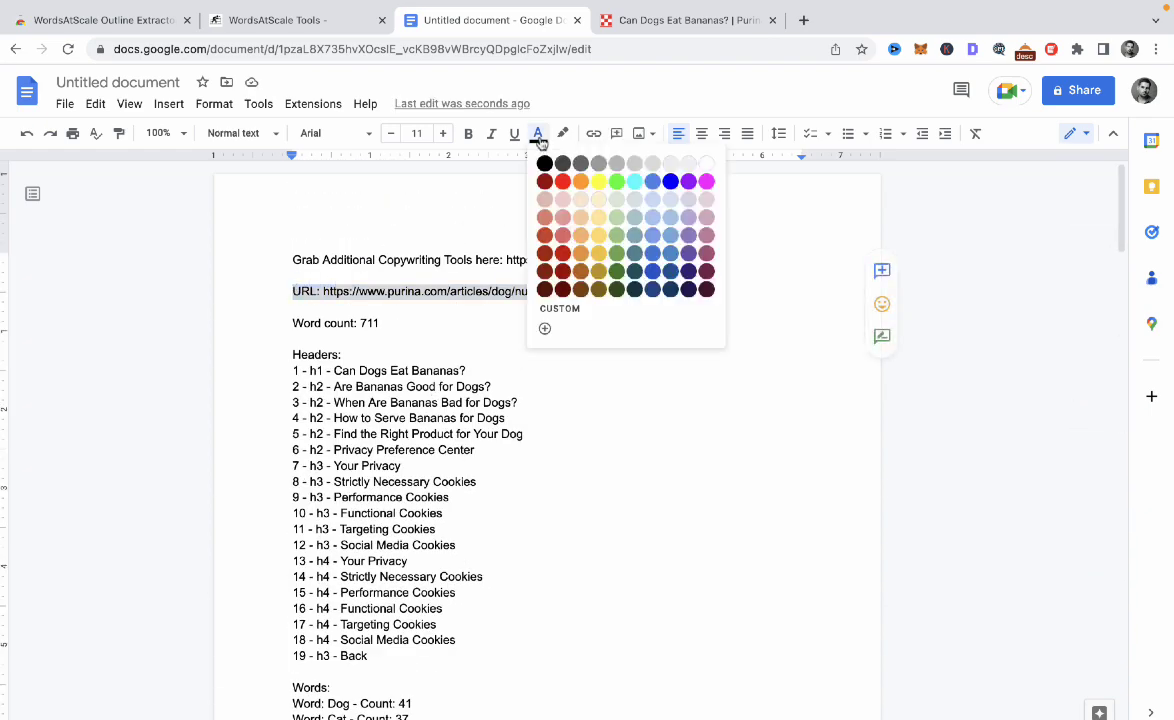
left_click(600, 184)
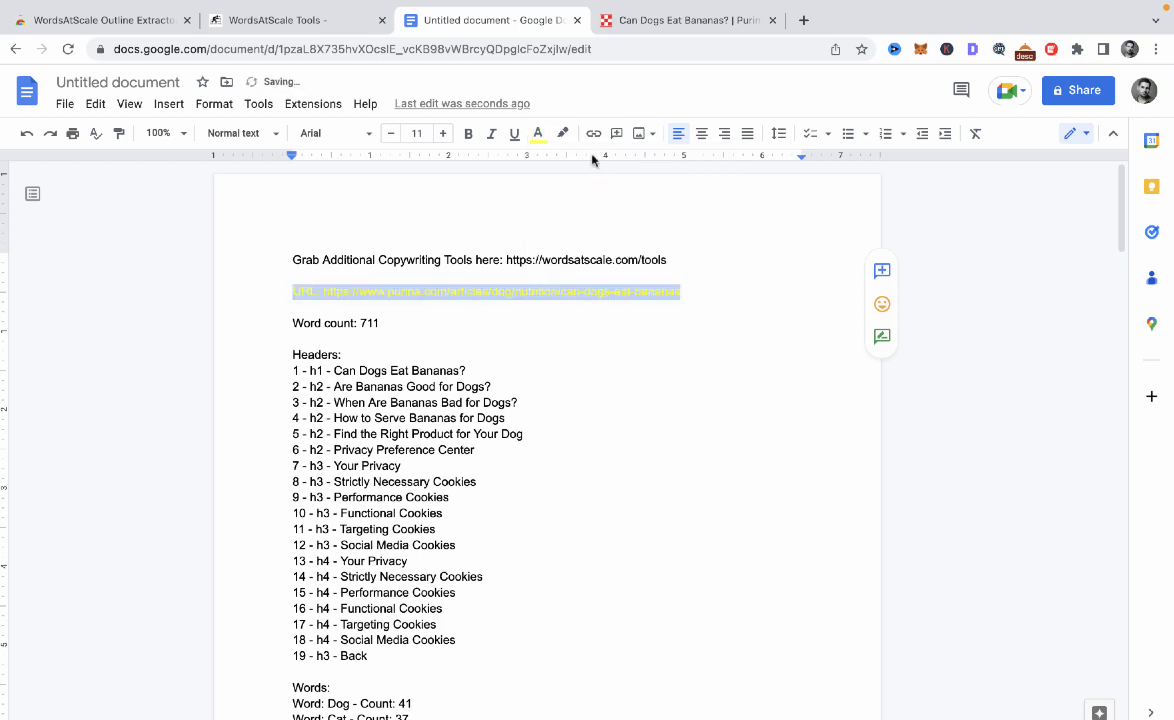
left_click_drag(380, 323, 285, 320)
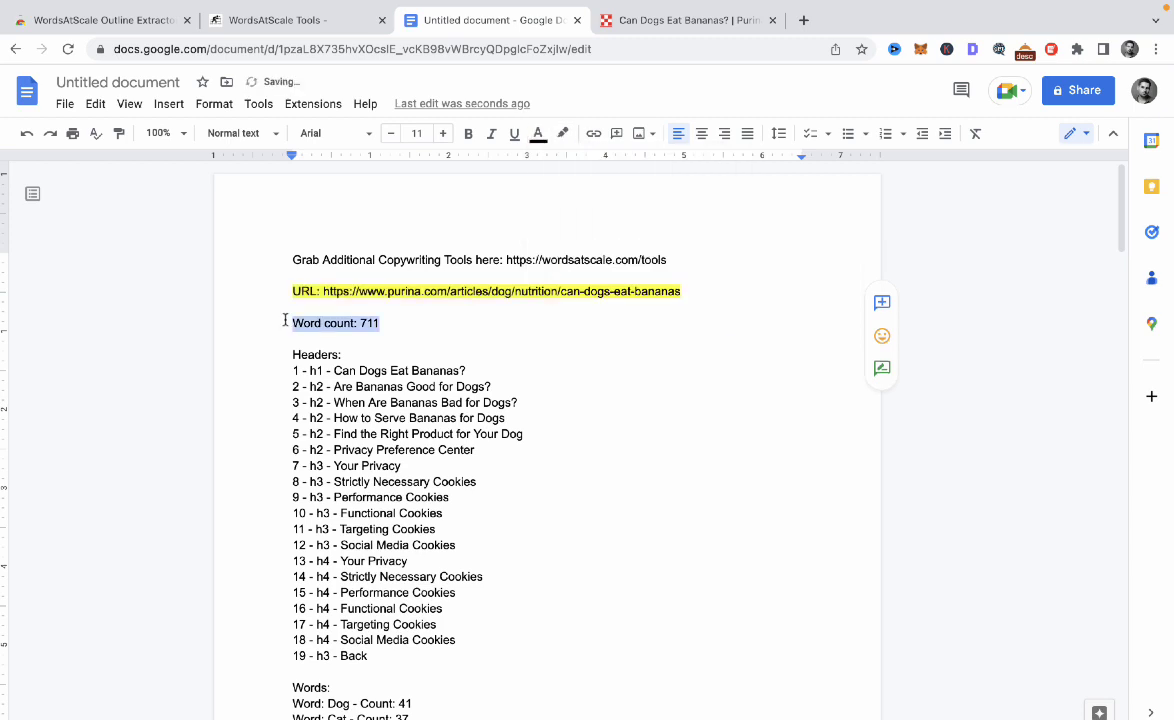
left_click(563, 134)
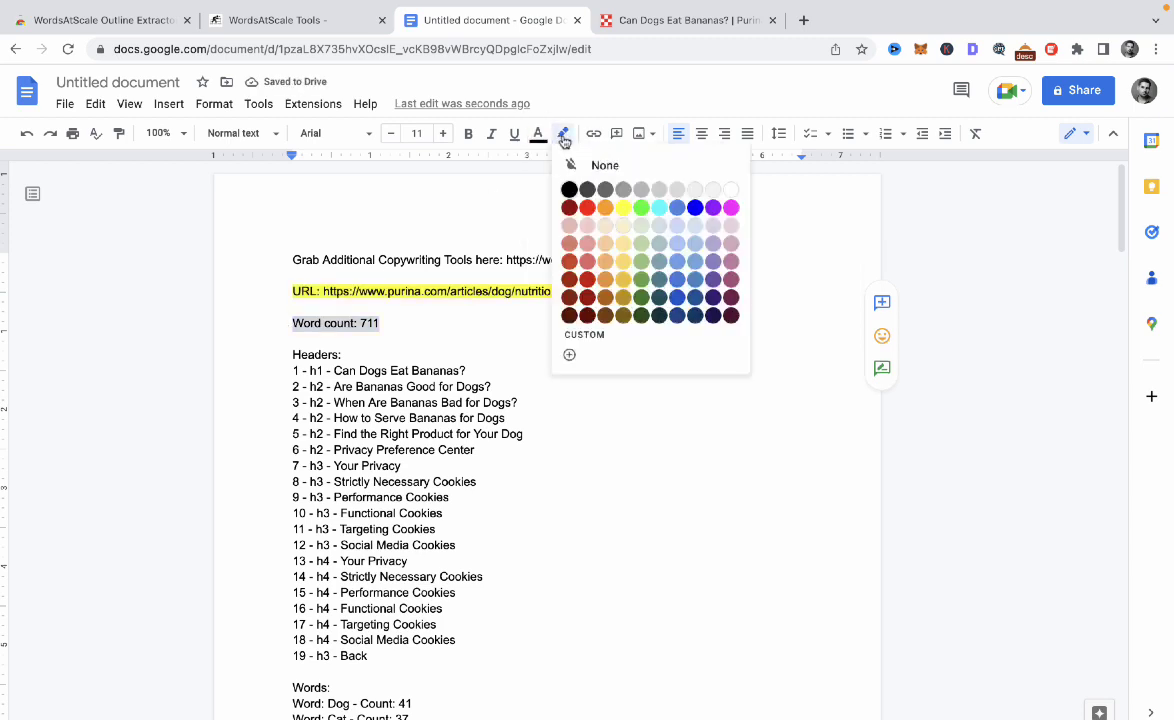
left_click(623, 207)
left_click(618, 418)
scroll(388, 437, "down", 1)
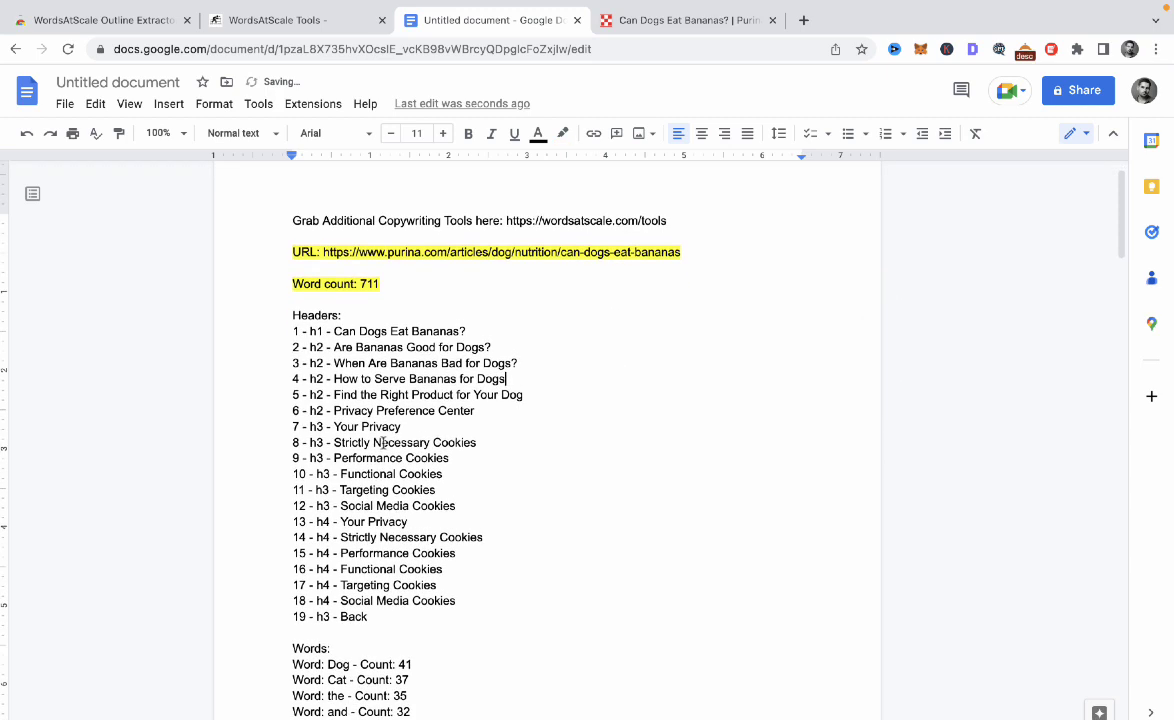
left_click_drag(299, 521, 447, 613)
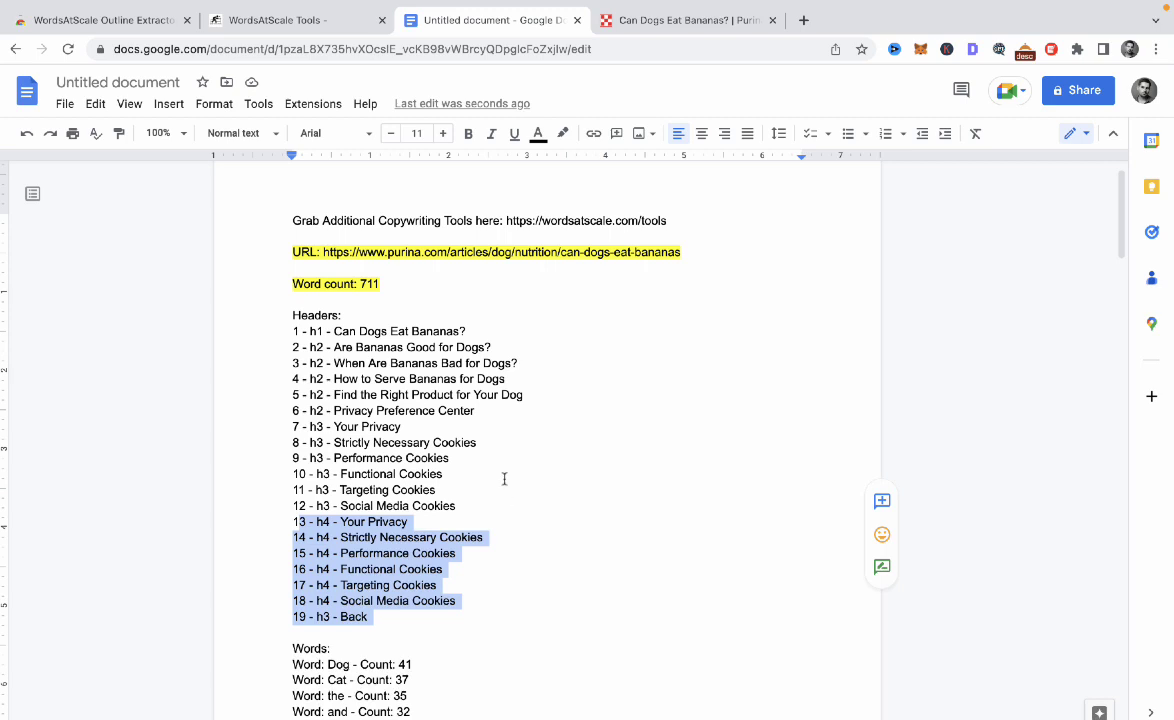
scroll(496, 417, "down", 3)
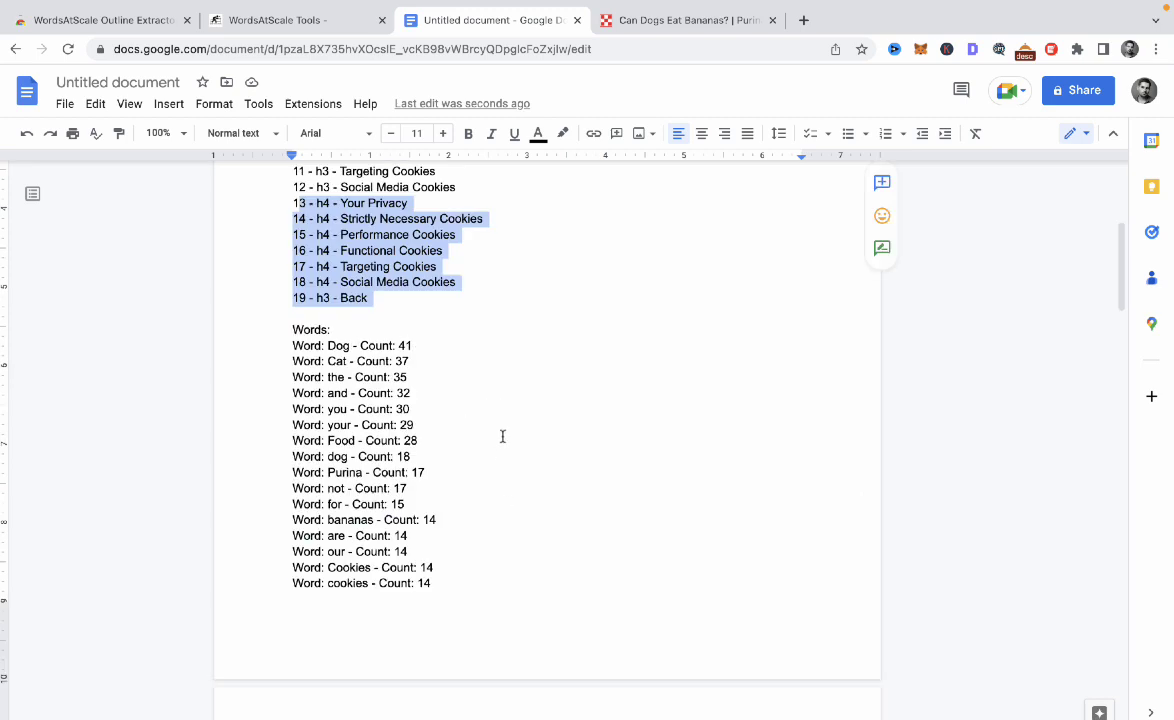
left_click(503, 436)
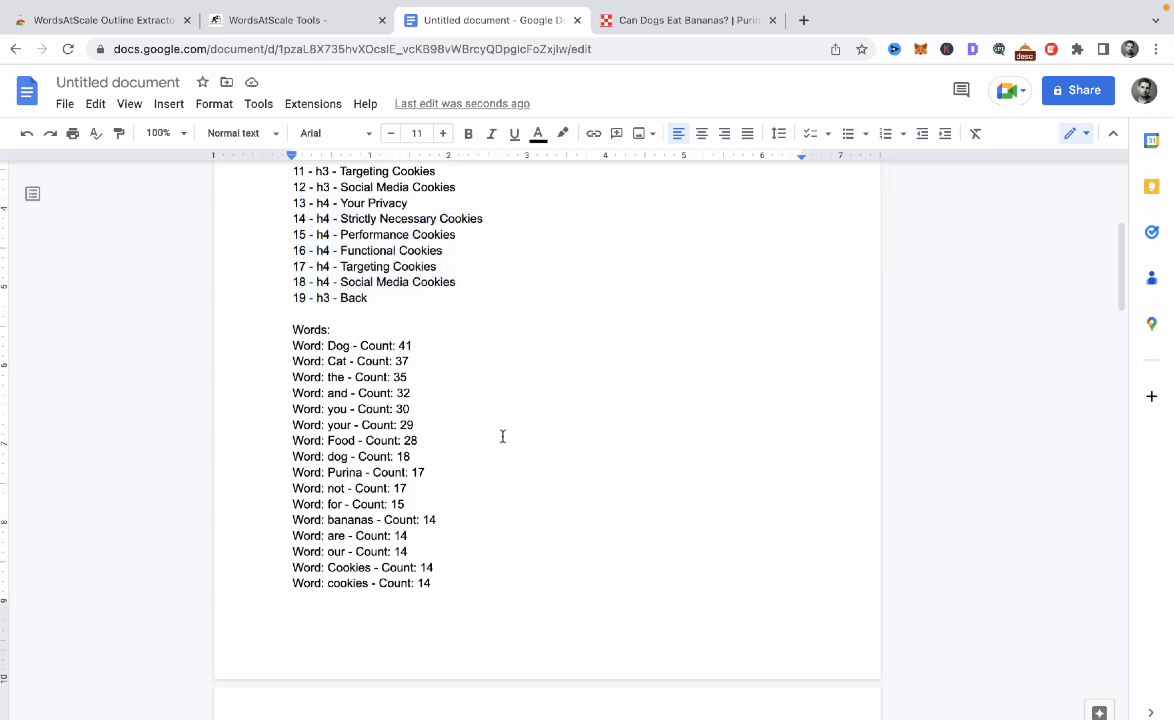
left_click_drag(293, 347, 380, 363)
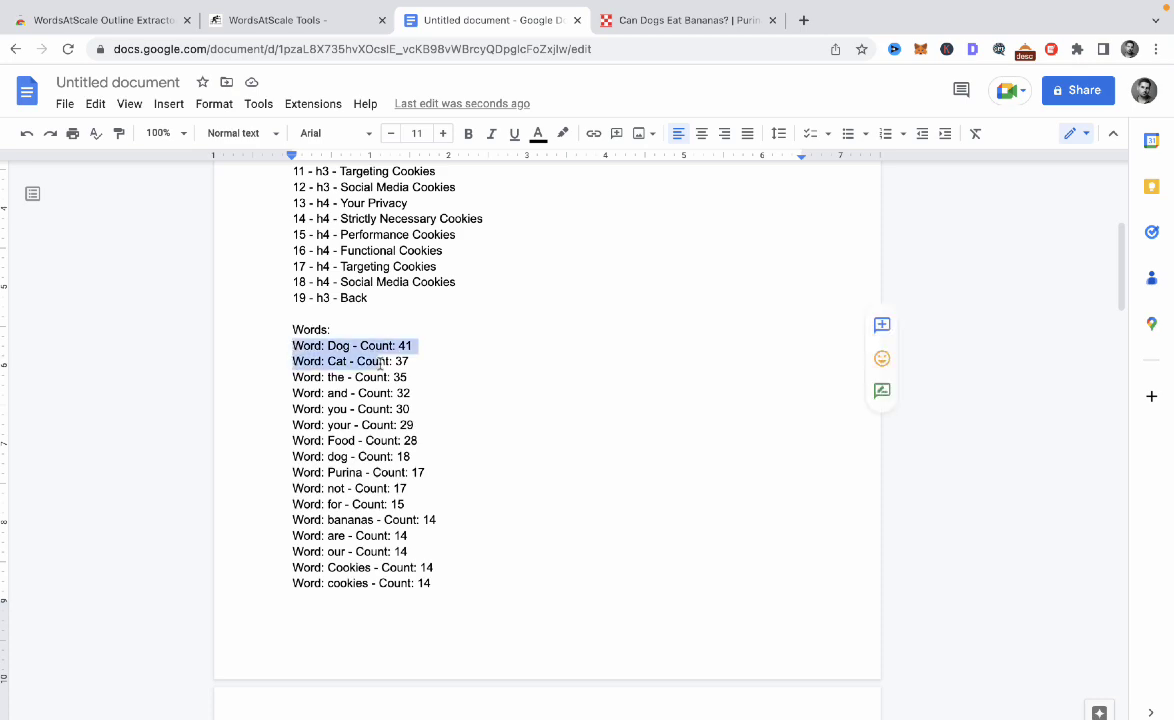
left_click(416, 346)
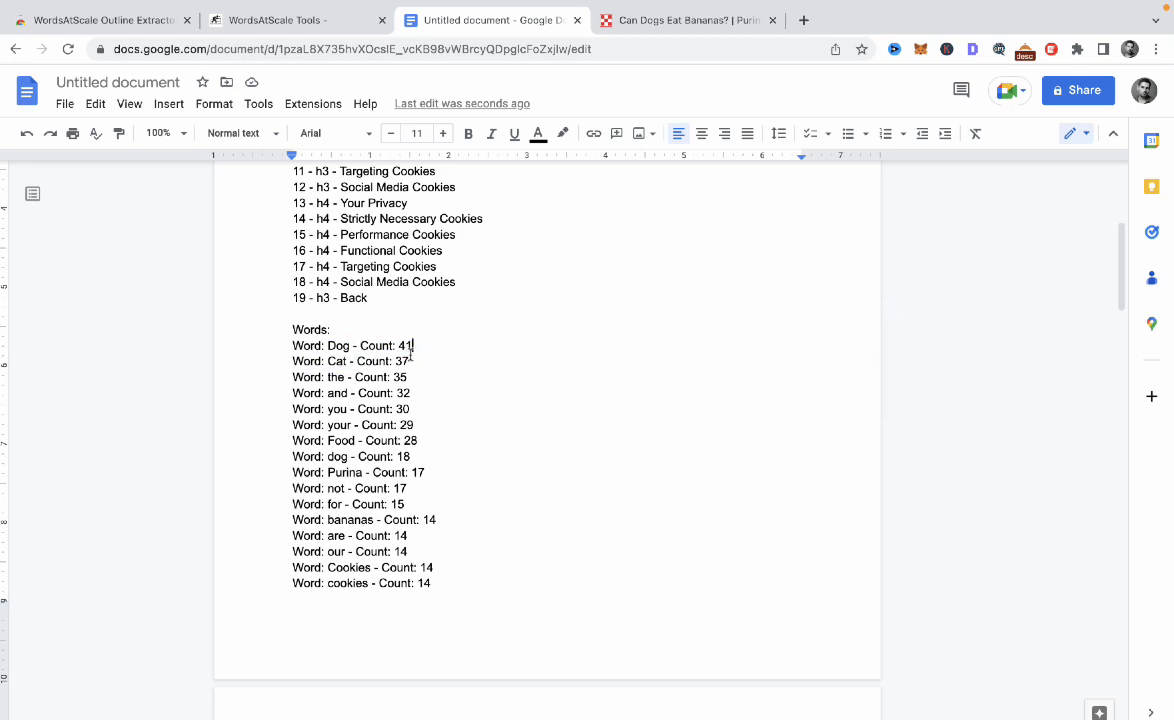
scroll(412, 352, "down", 20)
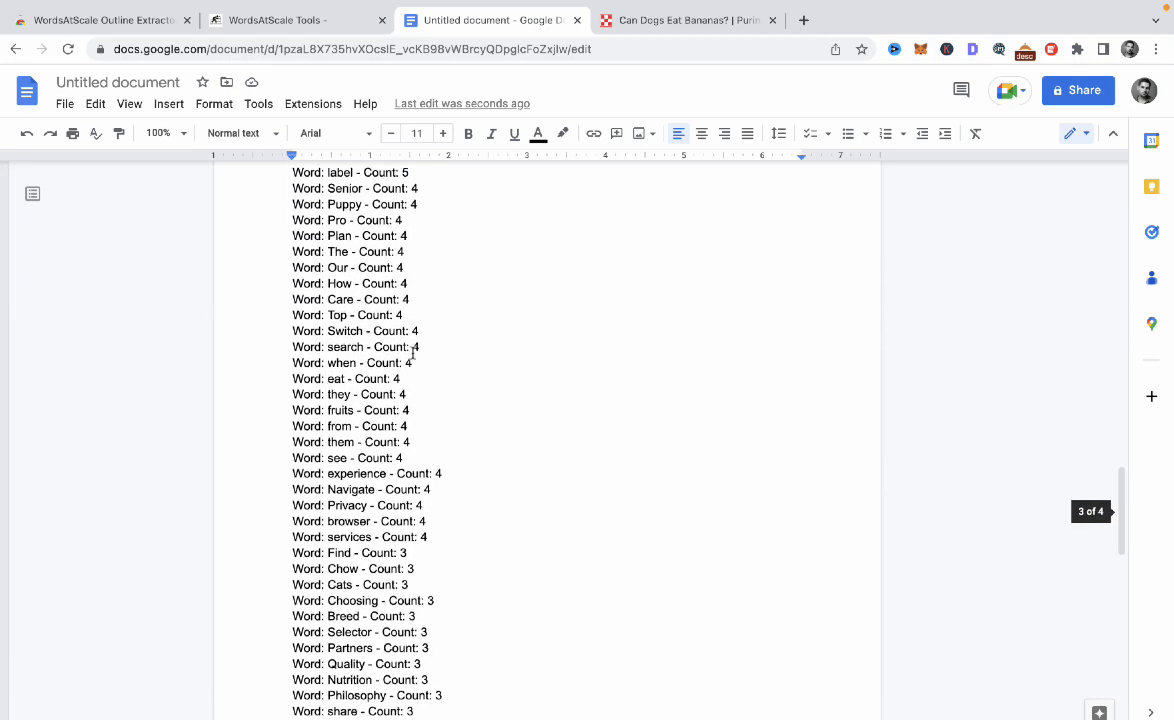
scroll(412, 352, "down", 4)
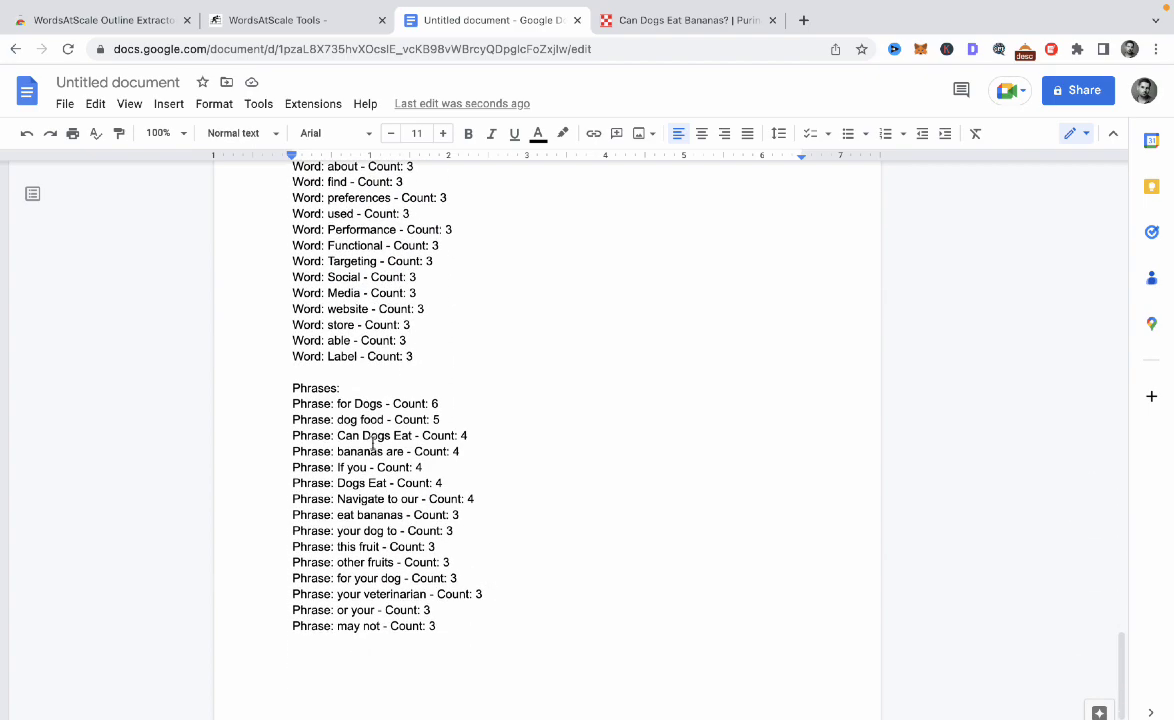
scroll(460, 548, "up", 20)
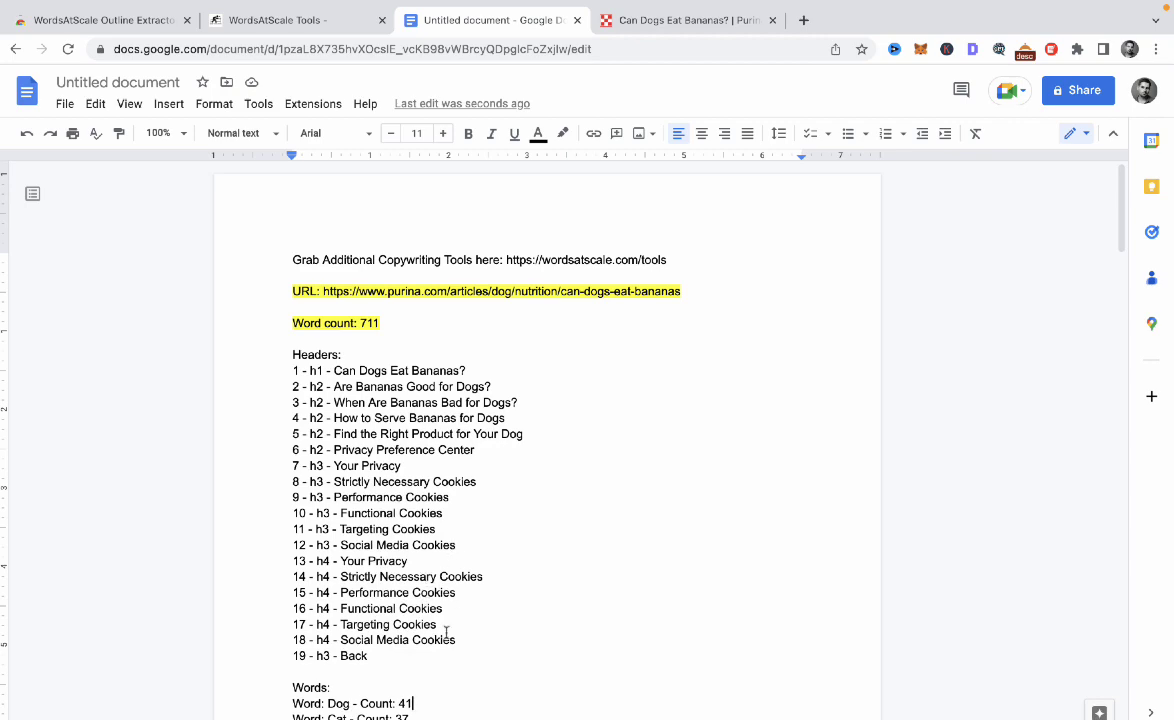
scroll(446, 632, "down", 3)
scroll(446, 632, "up", 3)
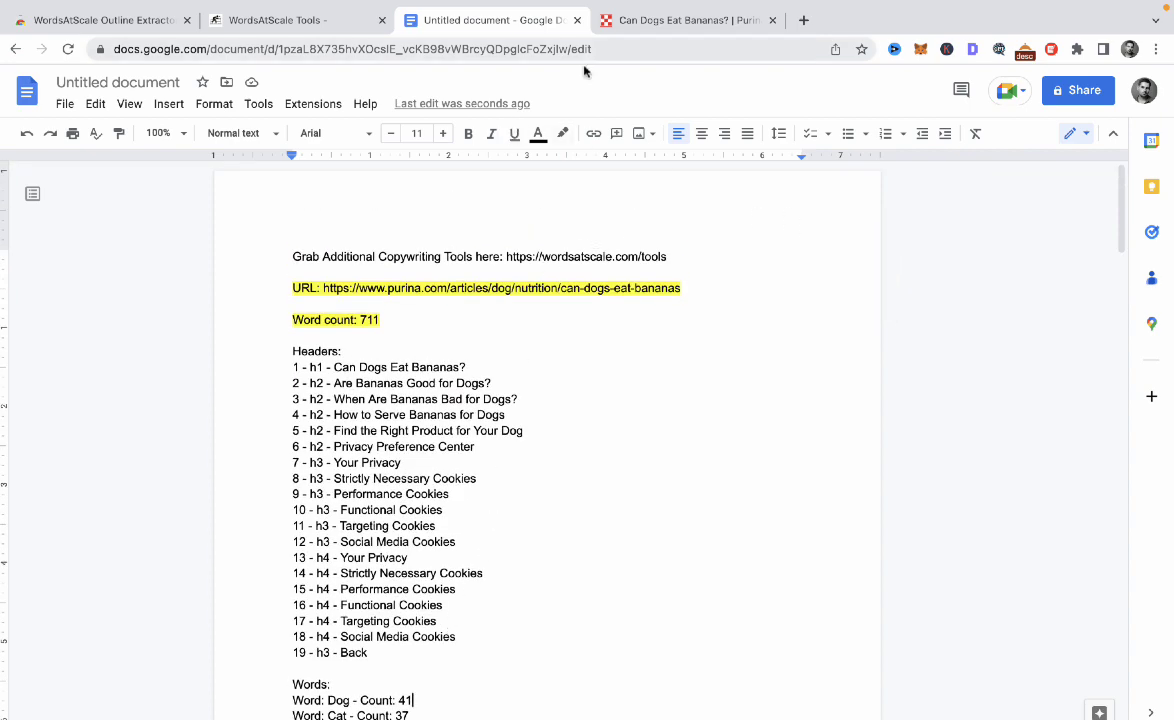
- Re-copy the Purina outline with Words and Phrases unticked, then return to the Untitled document
left_click(680, 20)
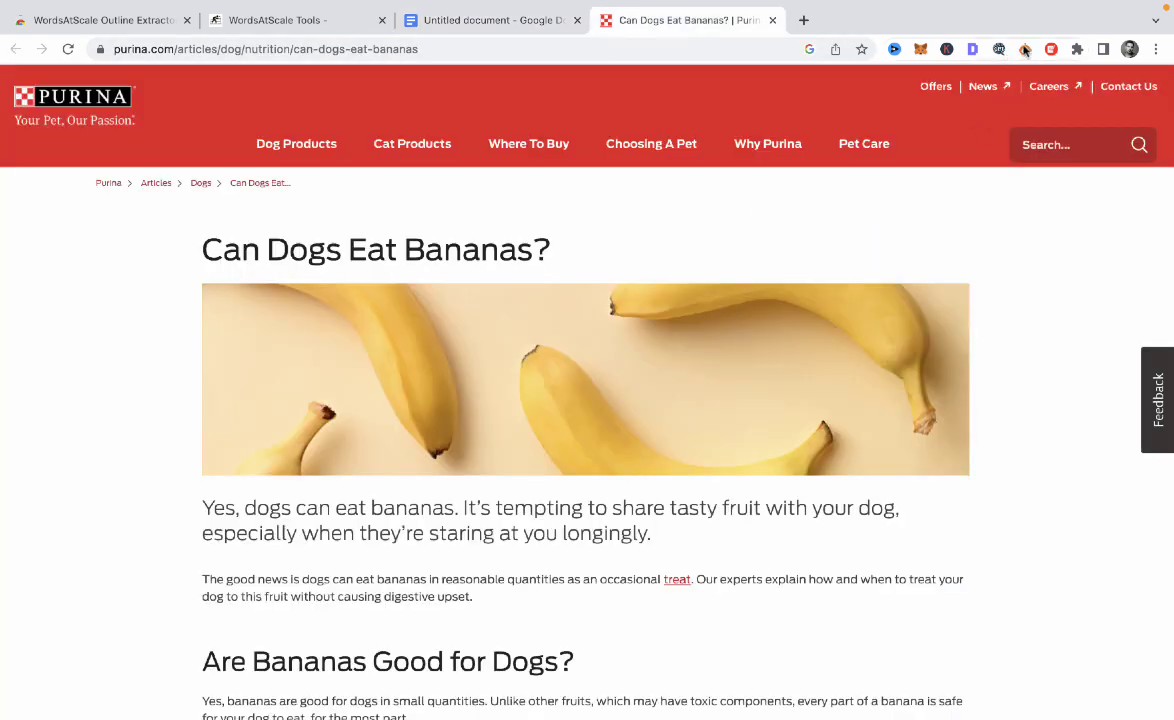
left_click(1051, 49)
left_click(982, 191)
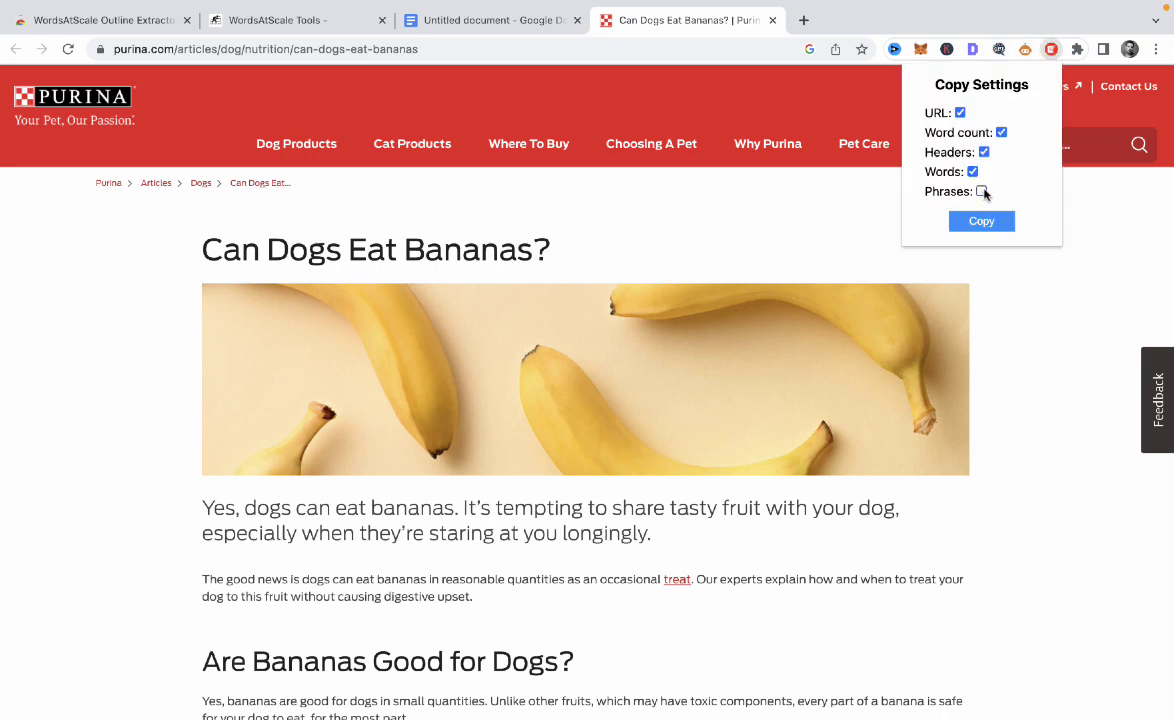
left_click(972, 171)
left_click(1000, 221)
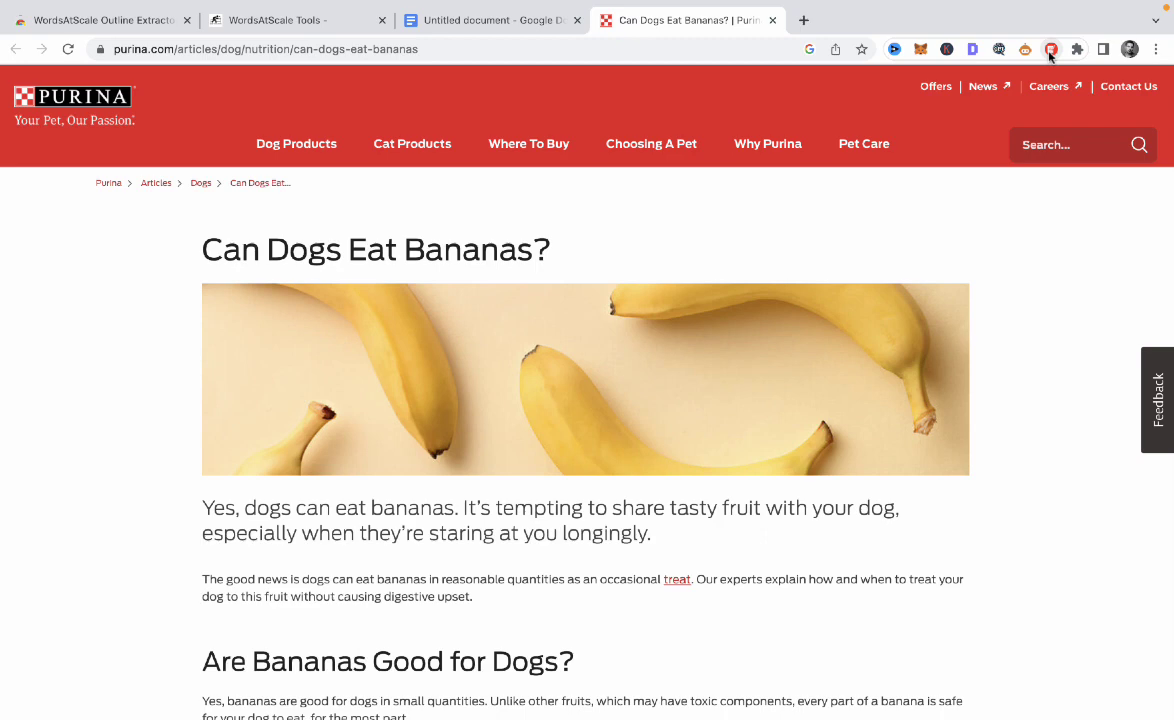
left_click(1051, 49)
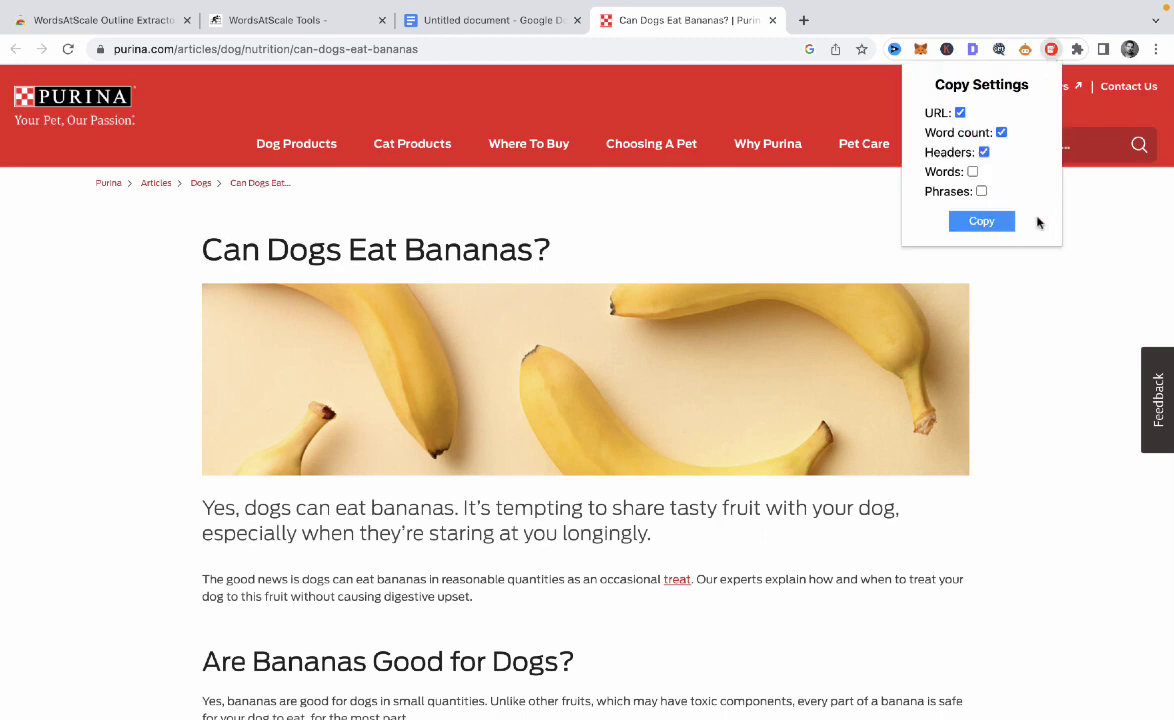
left_click(990, 222)
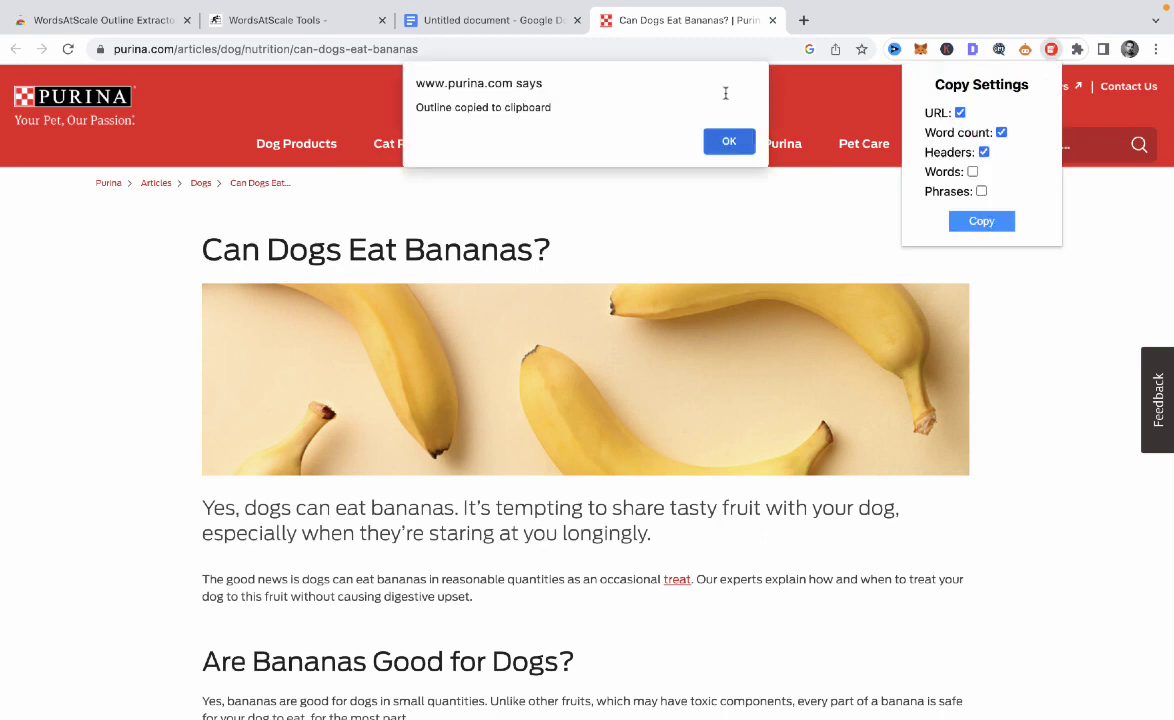
left_click(729, 143)
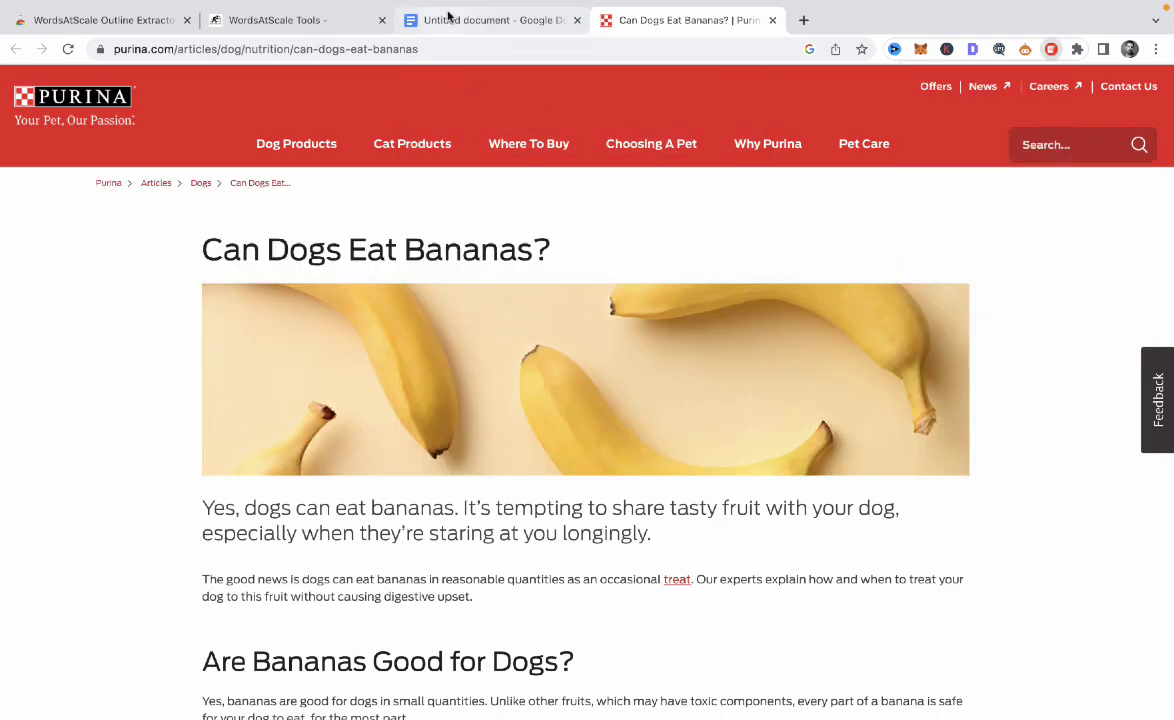
left_click(452, 19)
- Replace the document's contents with the new outline pasted as plain text
key("ctrl+a")
key("BackSpace")
key("ctrl+shift+v")
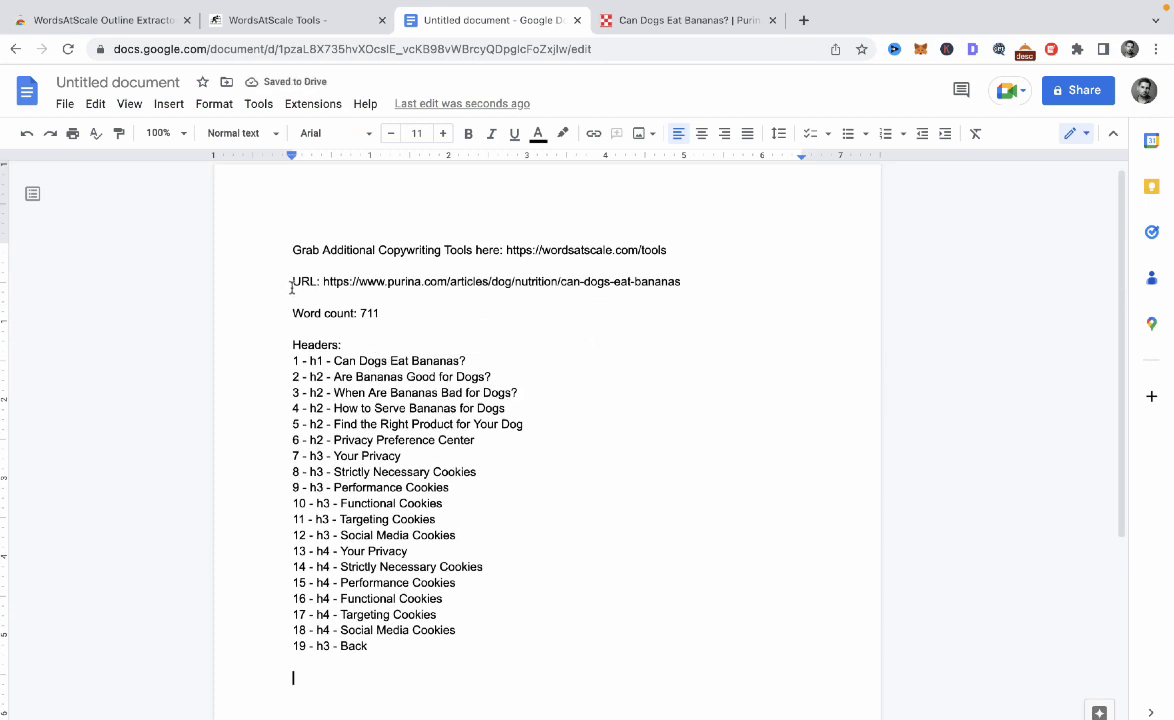
- Review the URL, 'Word count: 711' and h4 header lines, then return to the store page
left_click_drag(291, 284, 653, 291)
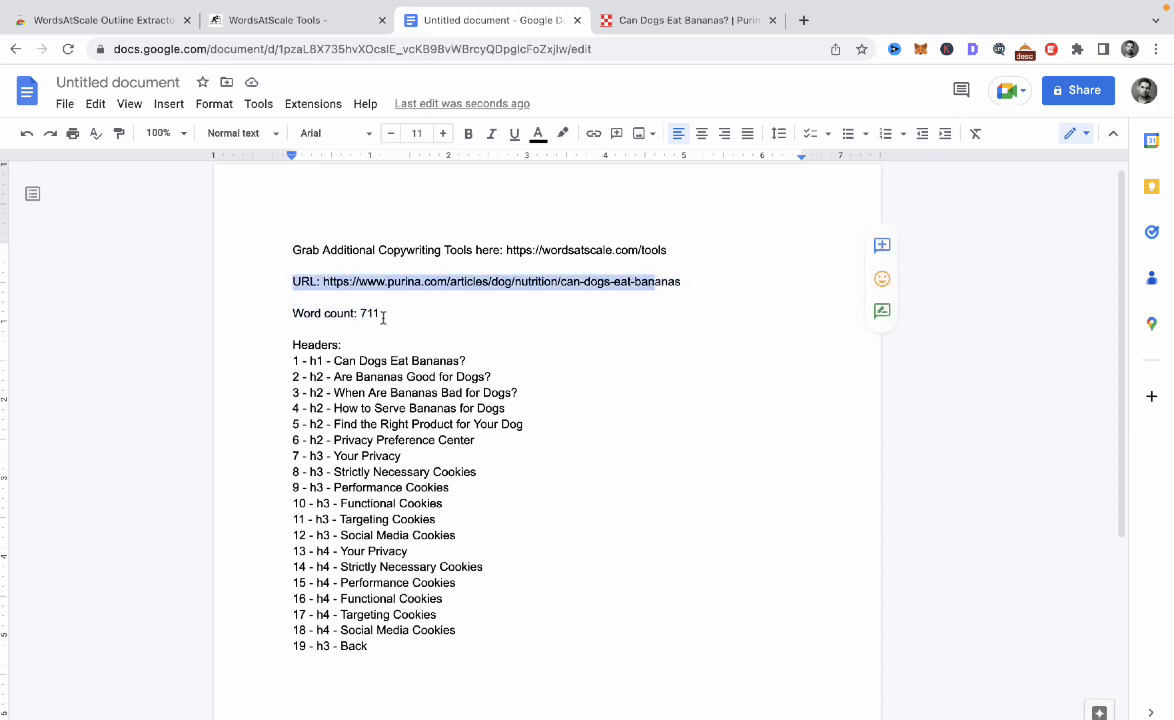
left_click_drag(383, 317, 265, 307)
left_click_drag(325, 593, 361, 637)
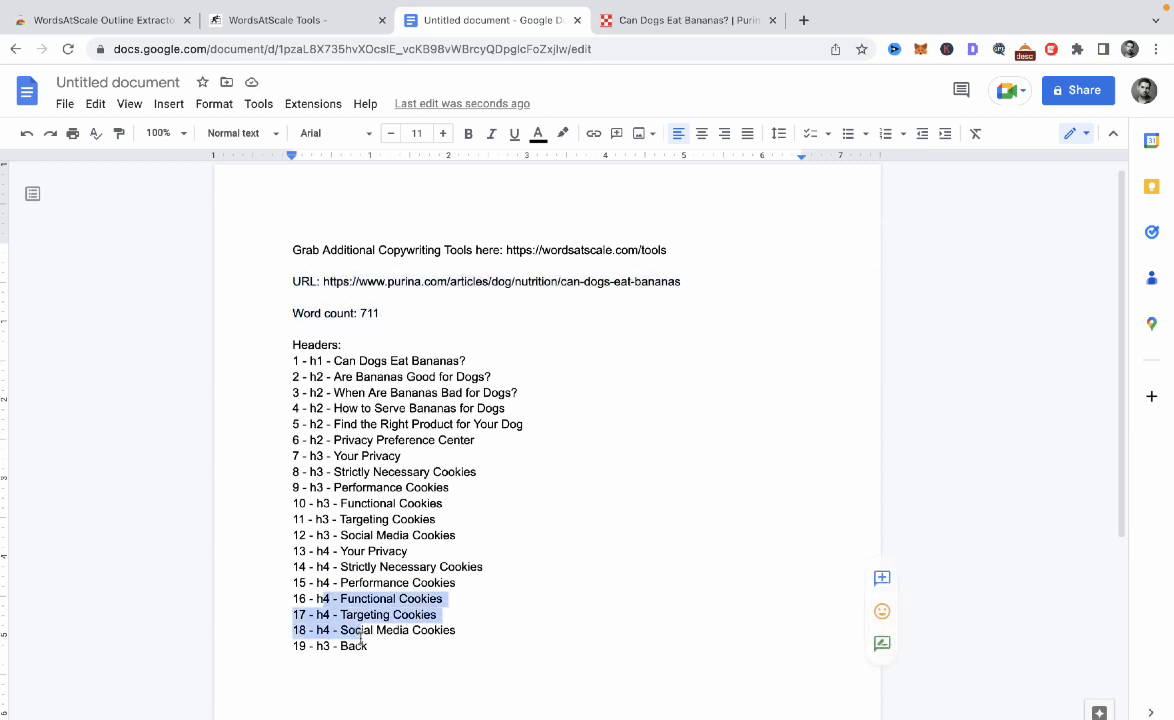
left_click(135, 28)
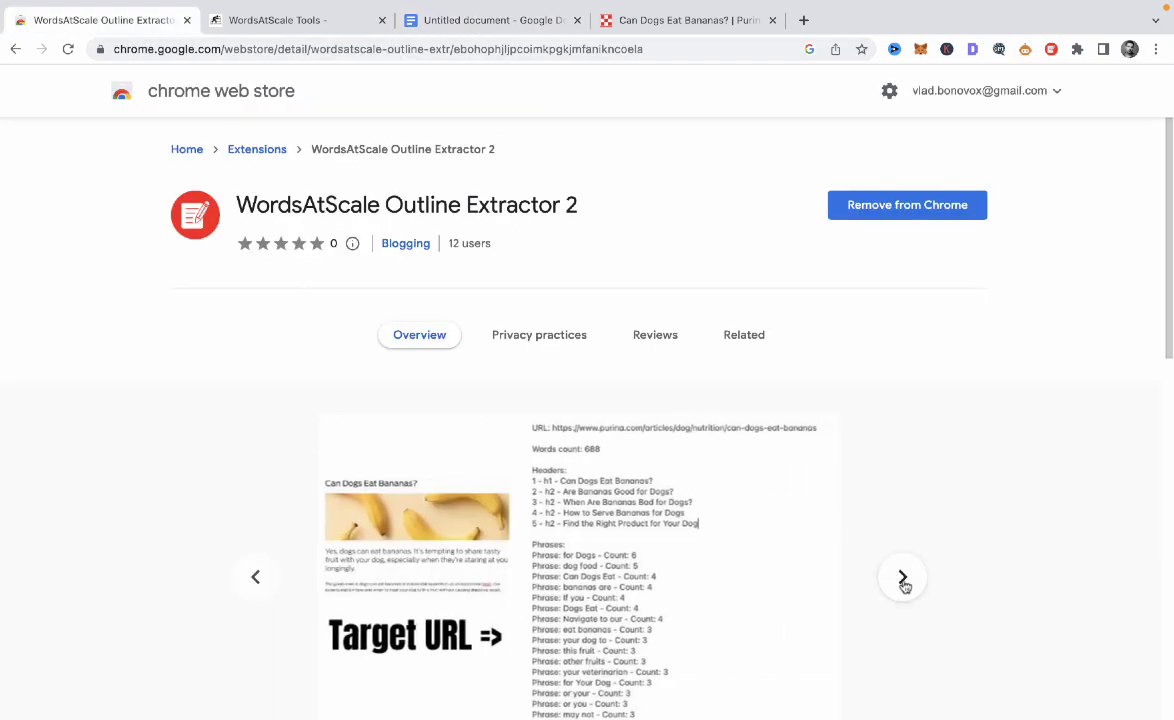
- Show the WordsAtScale Tools grid with Outline Extractor Ver. 2 and Email Copy SPAM Checker
left_click(290, 20)
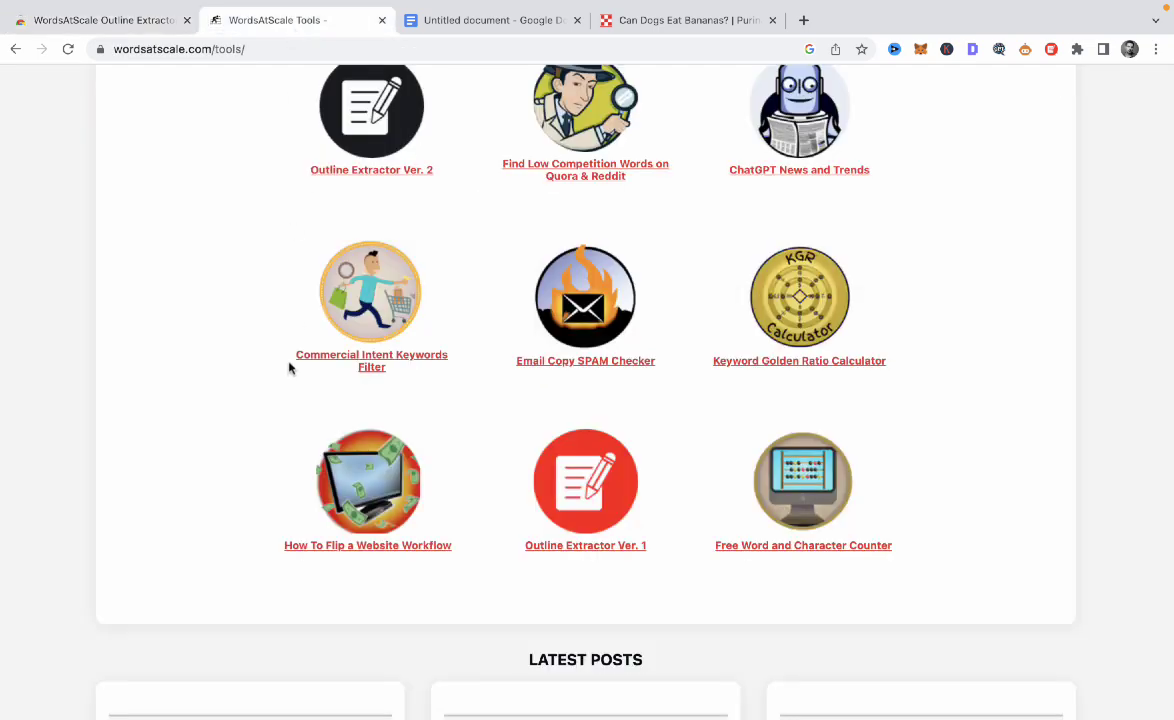
scroll(288, 366, "up", 2)
scroll(288, 371, "down", 1)
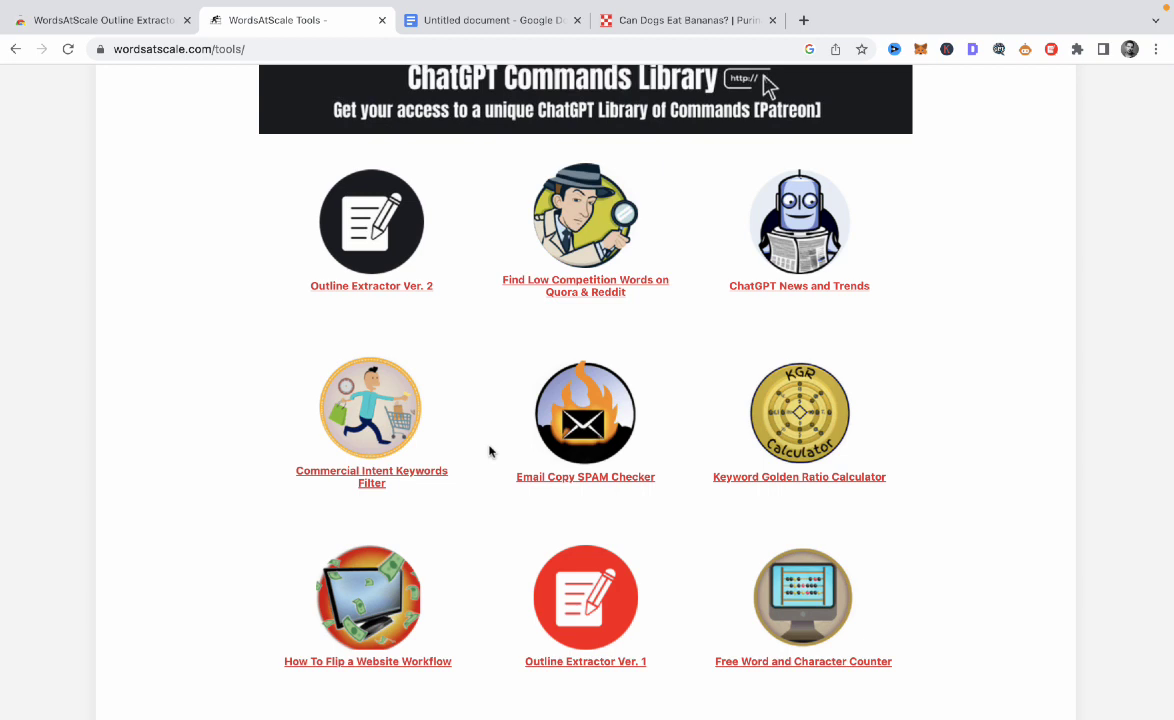
scroll(904, 484, "up", 1)
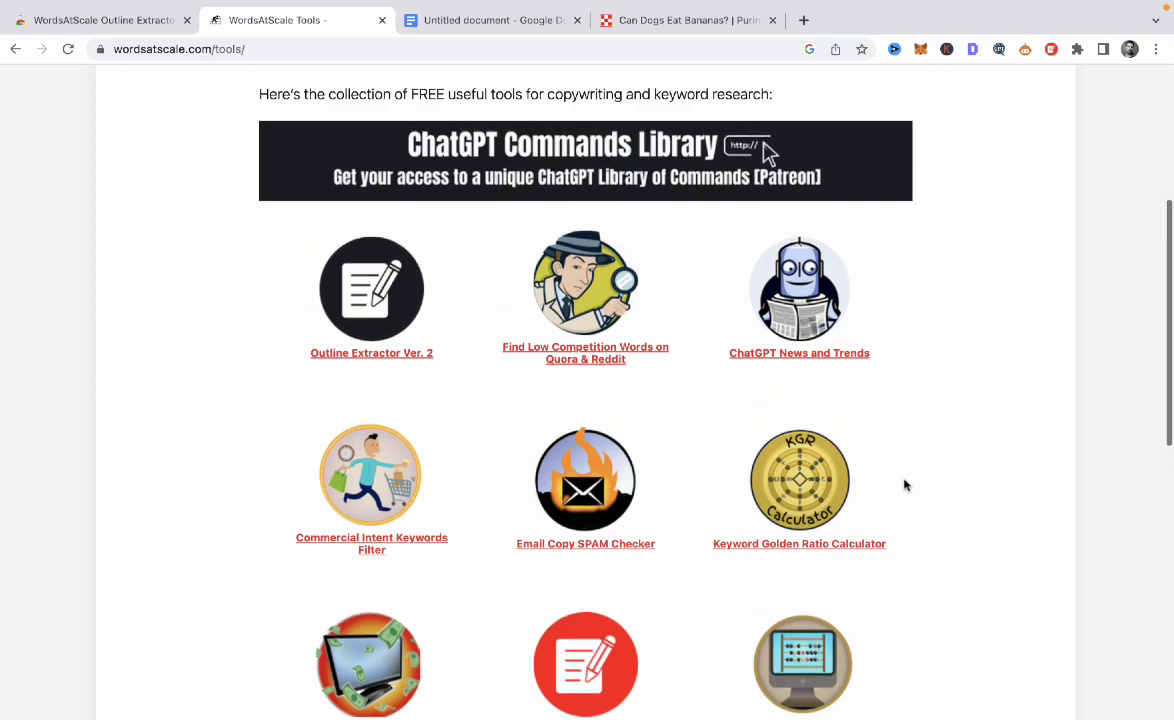
- In the KGR Calculator, run an allintitle search for 'how to manifest a car' and copy the 91 count
left_click(797, 546)
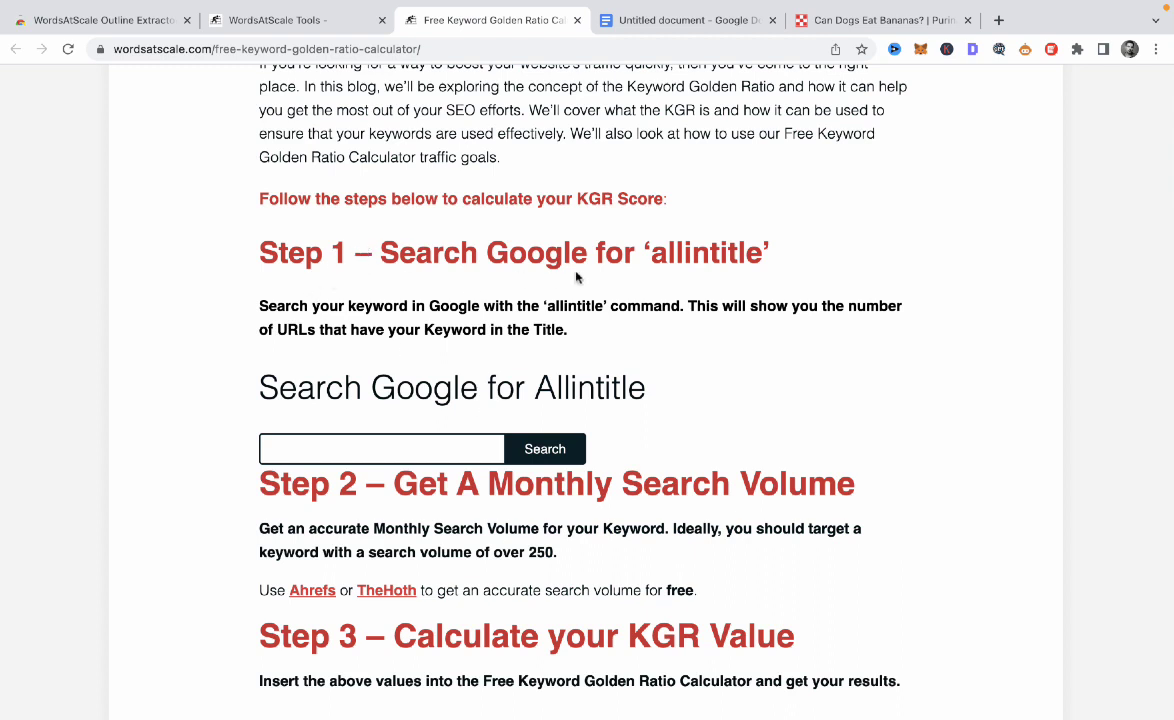
left_click(334, 458)
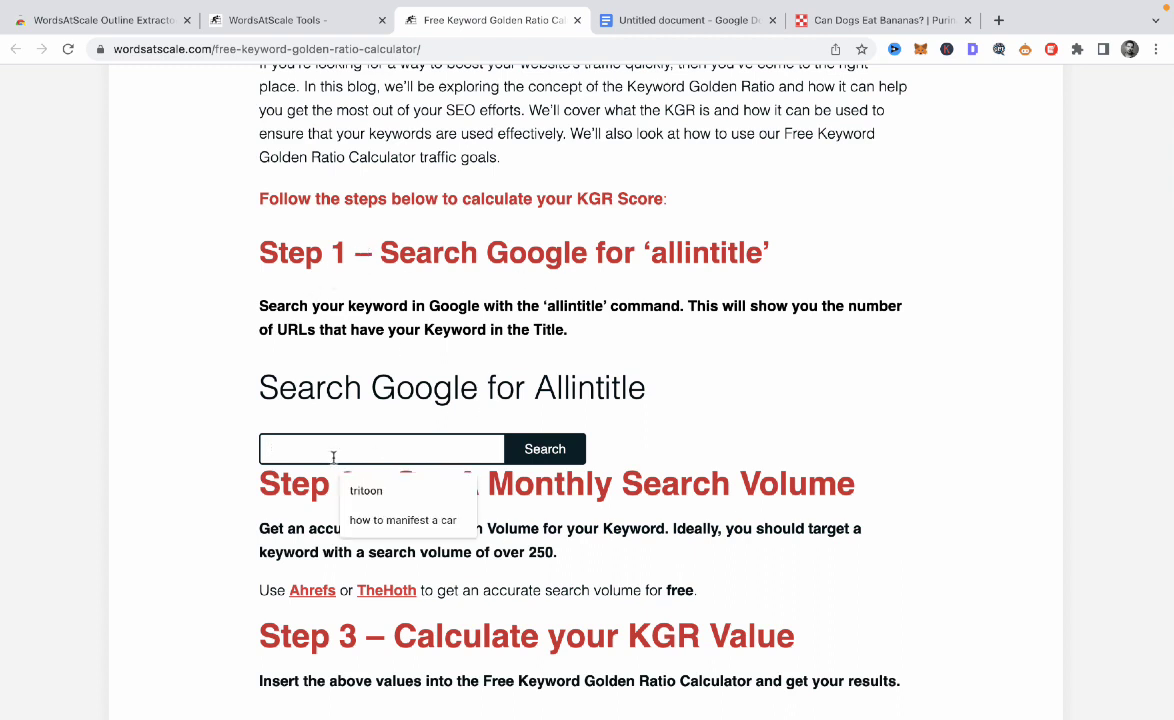
left_click(403, 520)
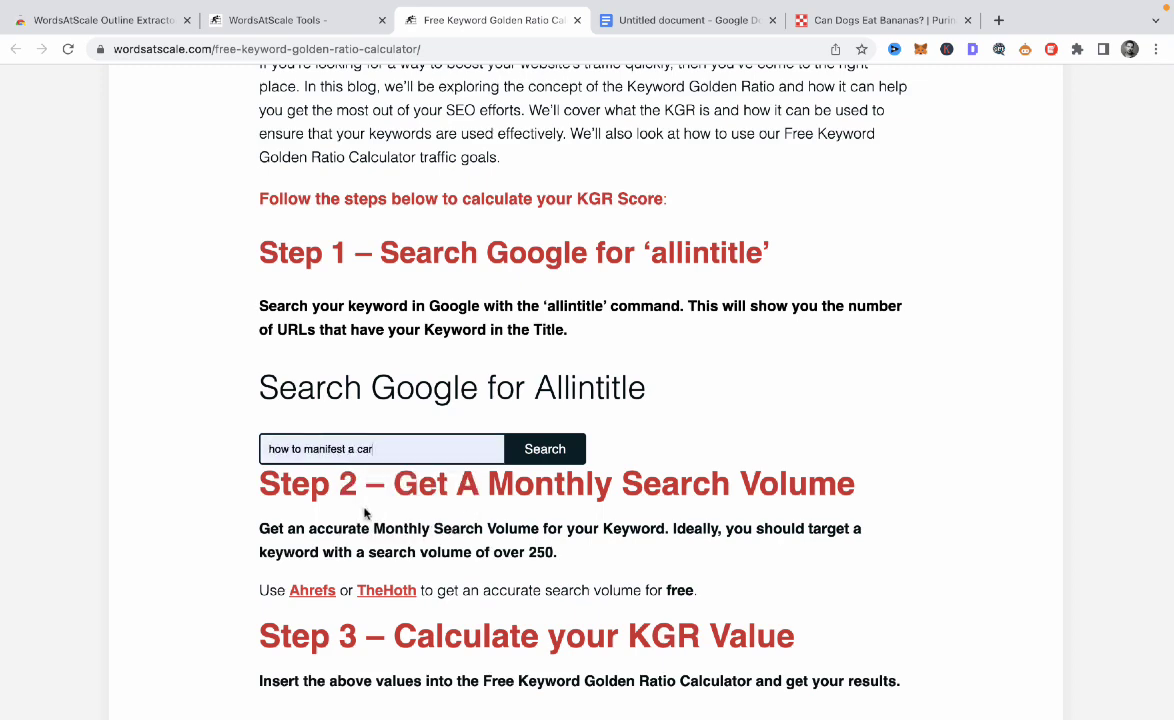
left_click(545, 449)
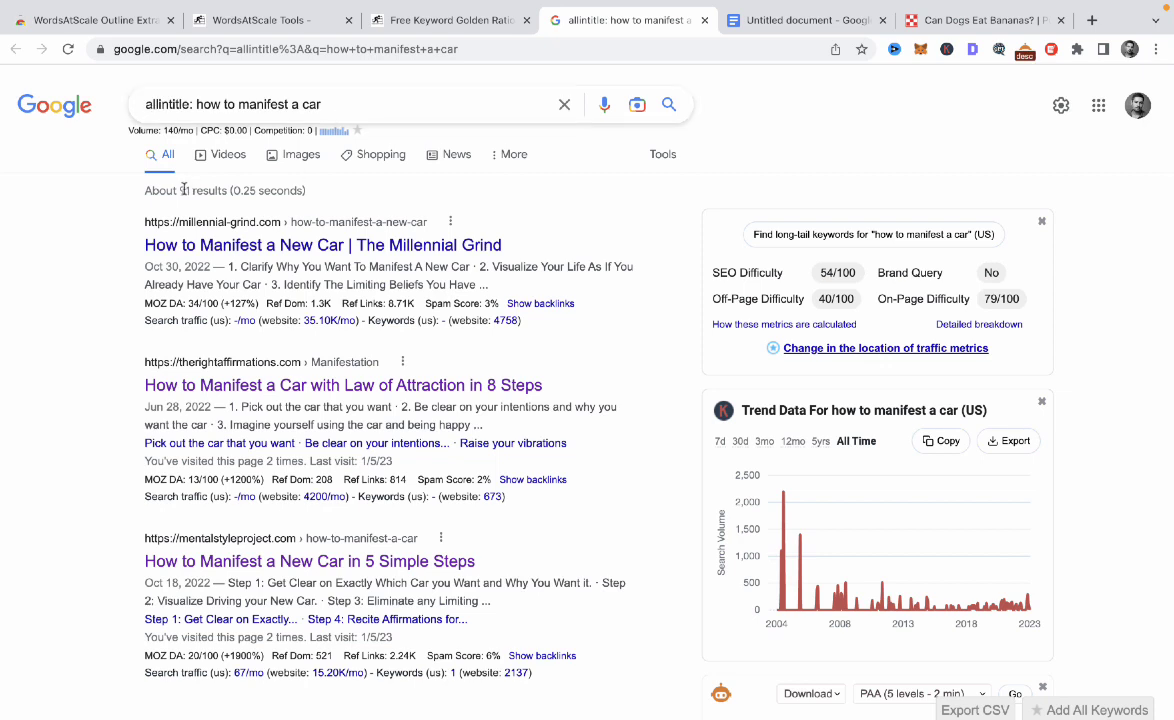
left_click_drag(191, 190, 179, 190)
key("ctrl+c")
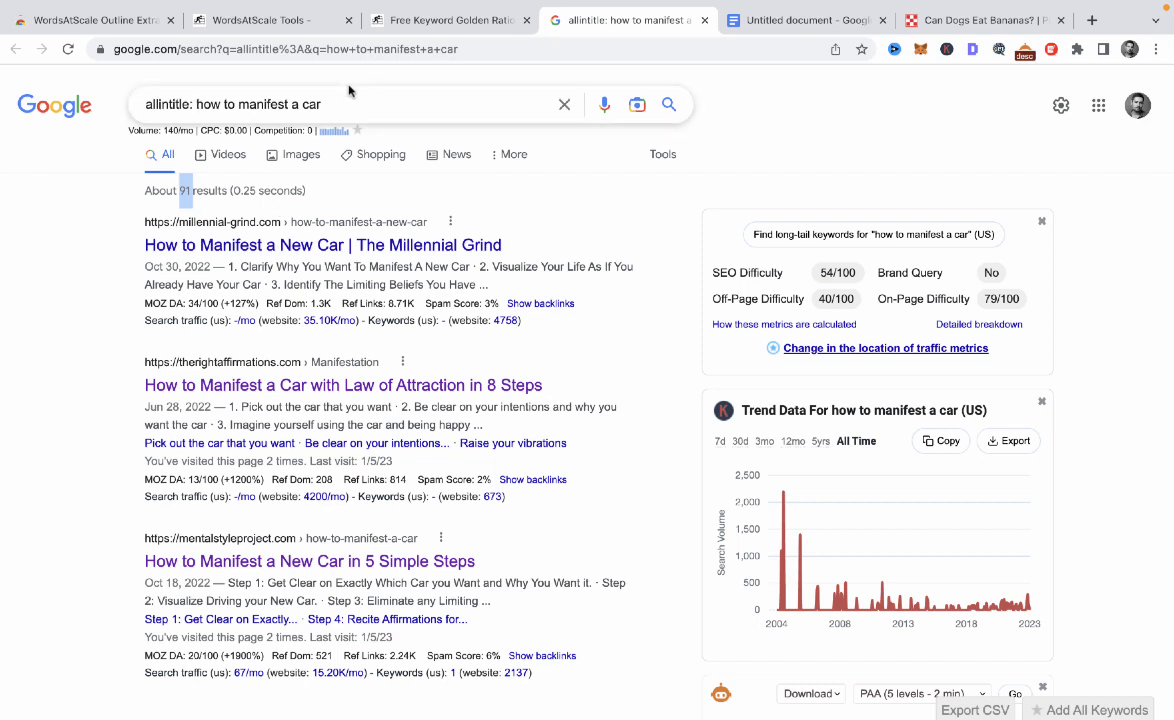
- Enter 91 as the allintitle result count and follow the Ahrefs search-volume link
left_click(411, 22)
scroll(352, 448, "down", 5)
left_click(301, 343)
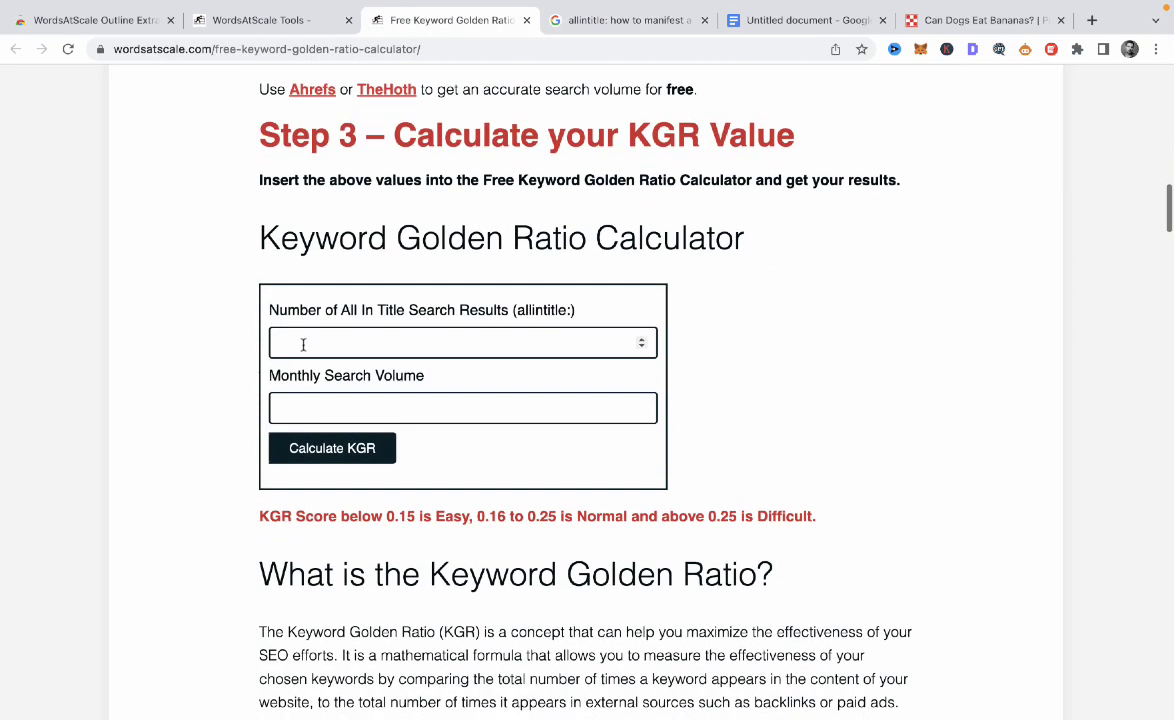
key("ctrl+v")
left_click(307, 406)
scroll(443, 416, "up", 2)
scroll(443, 416, "up", 2)
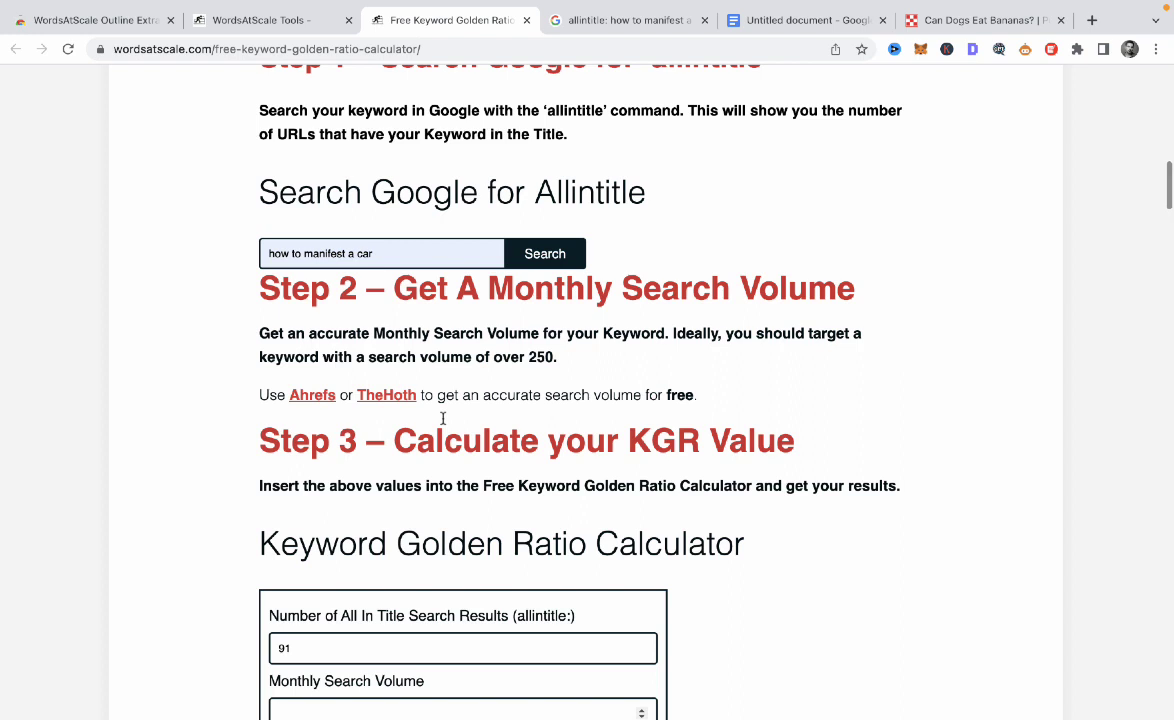
left_click(312, 396)
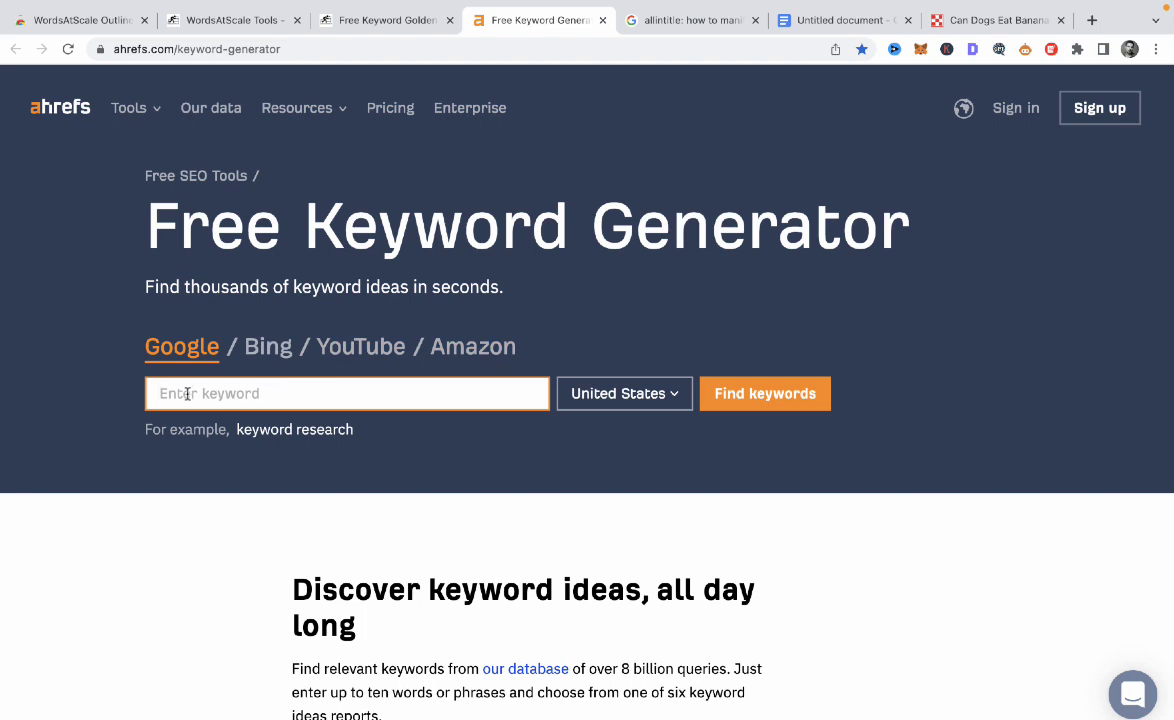
- Look up 'how to manifest a car' in Ahrefs Keyword Generator (200 monthly searches), then return to the calculator
key("ctrl+v")
key("ctrl+a")
key("BackSpace")
type("how to ")
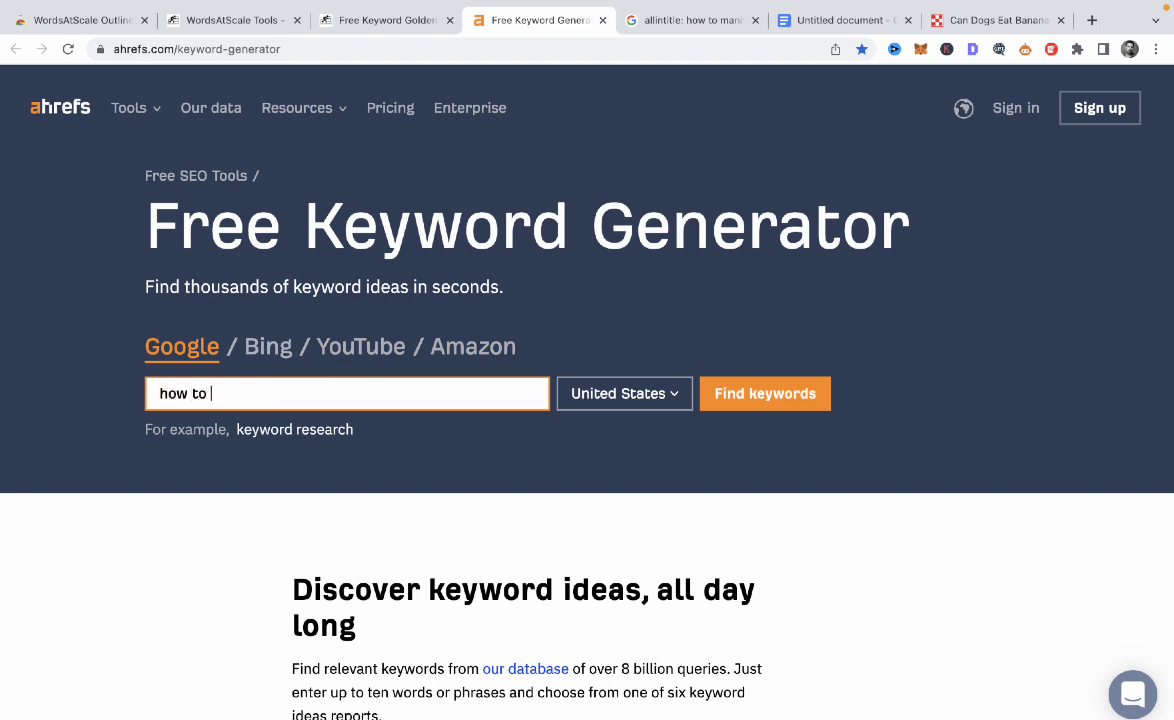
type("mnaifest a car")
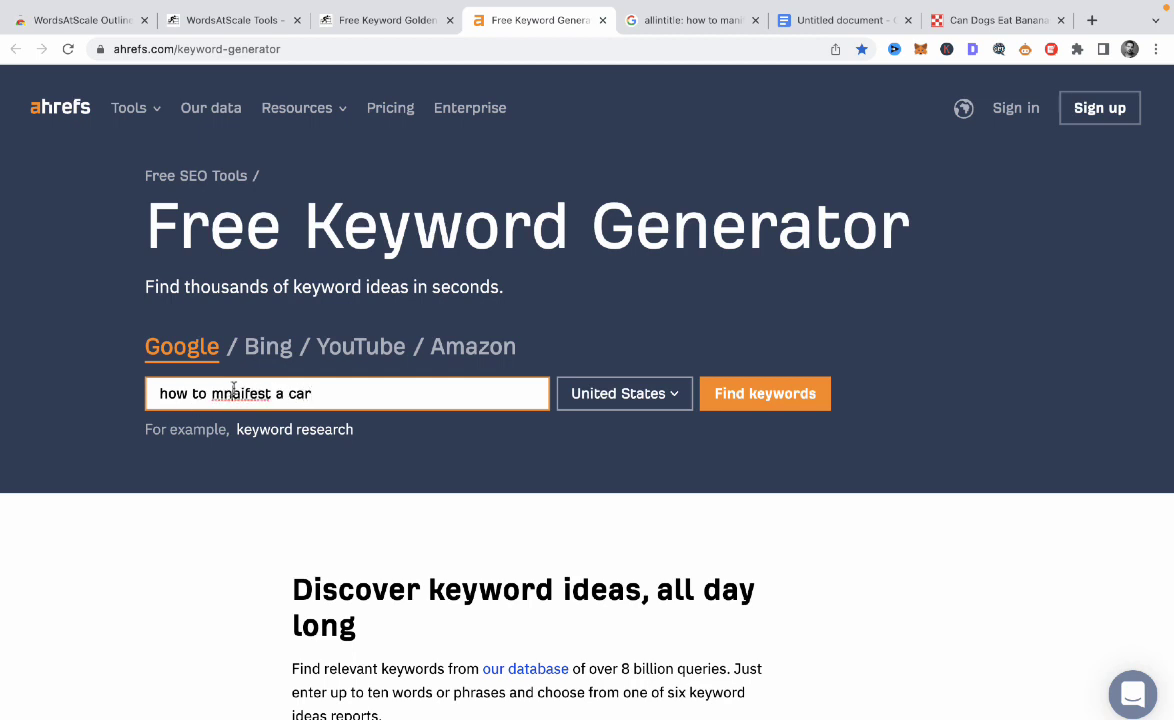
left_click(229, 393)
key("BackSpace")
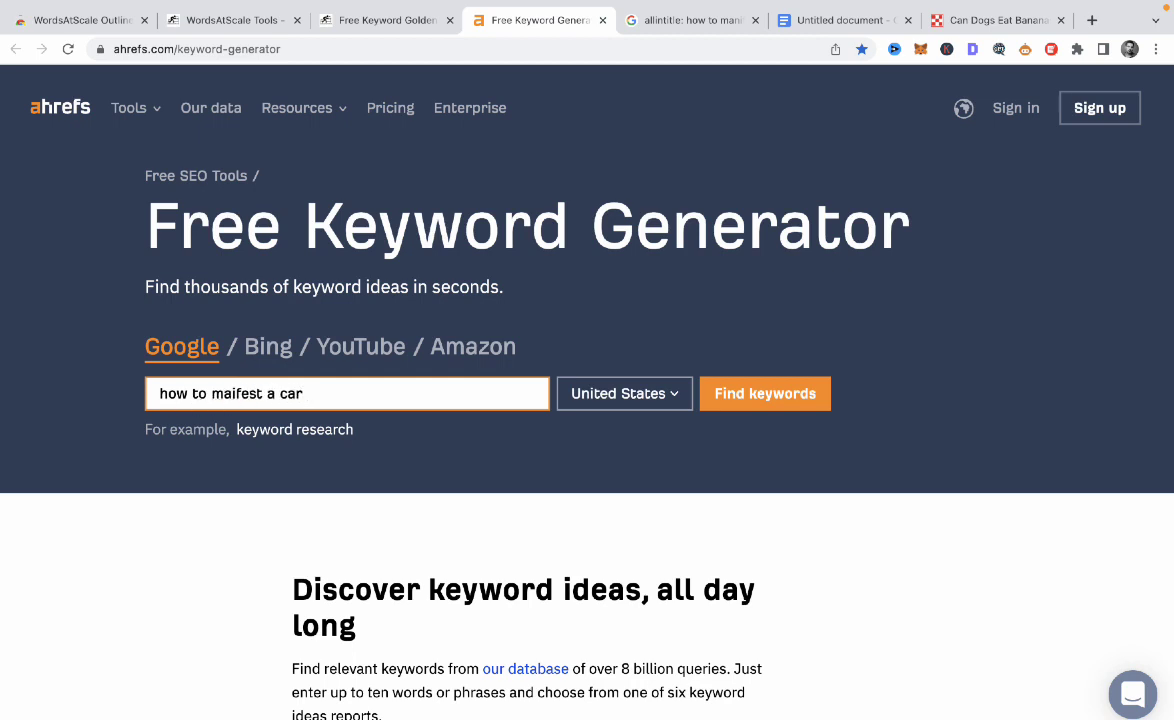
type("n")
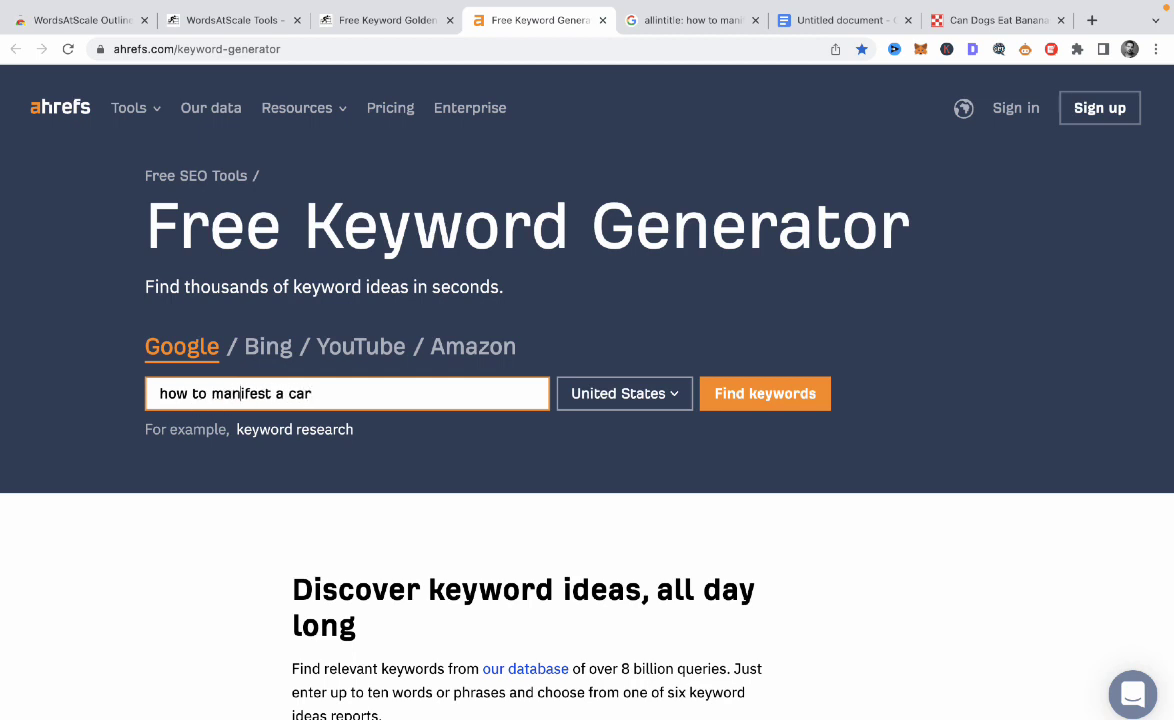
left_click(722, 400)
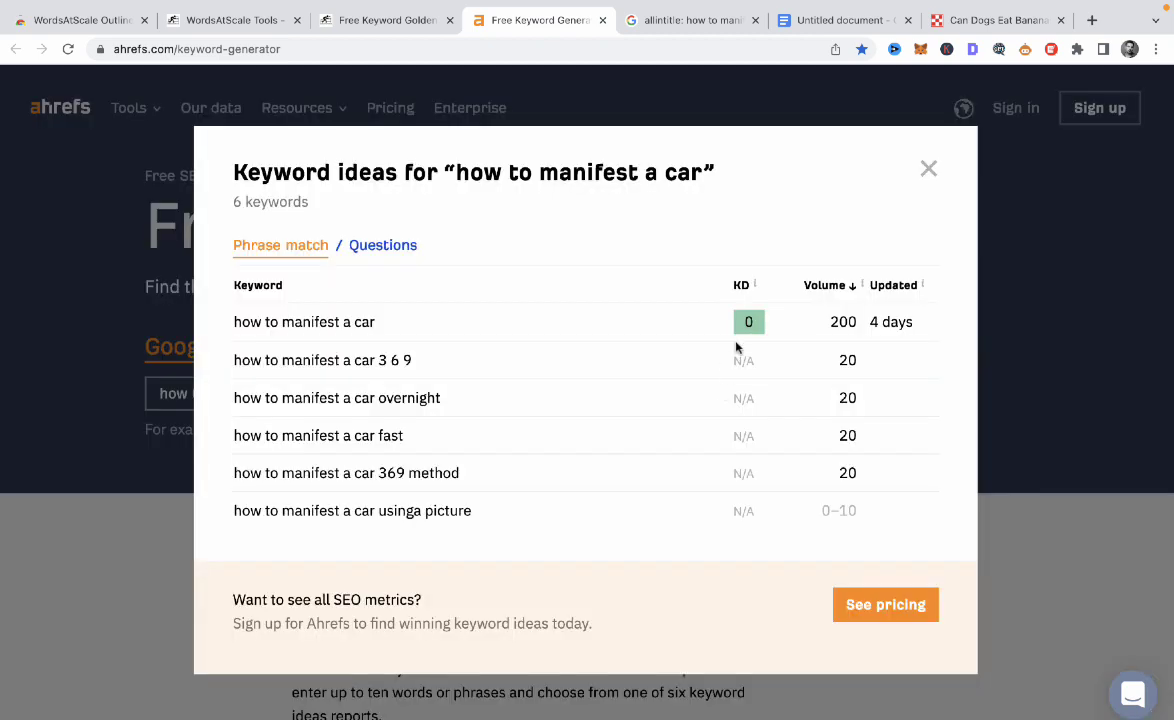
left_click(340, 28)
- Enter 200 monthly searches and calculate a KGR of 0.46 (Difficult), highlighting the score guidance
scroll(336, 658, "down", 2)
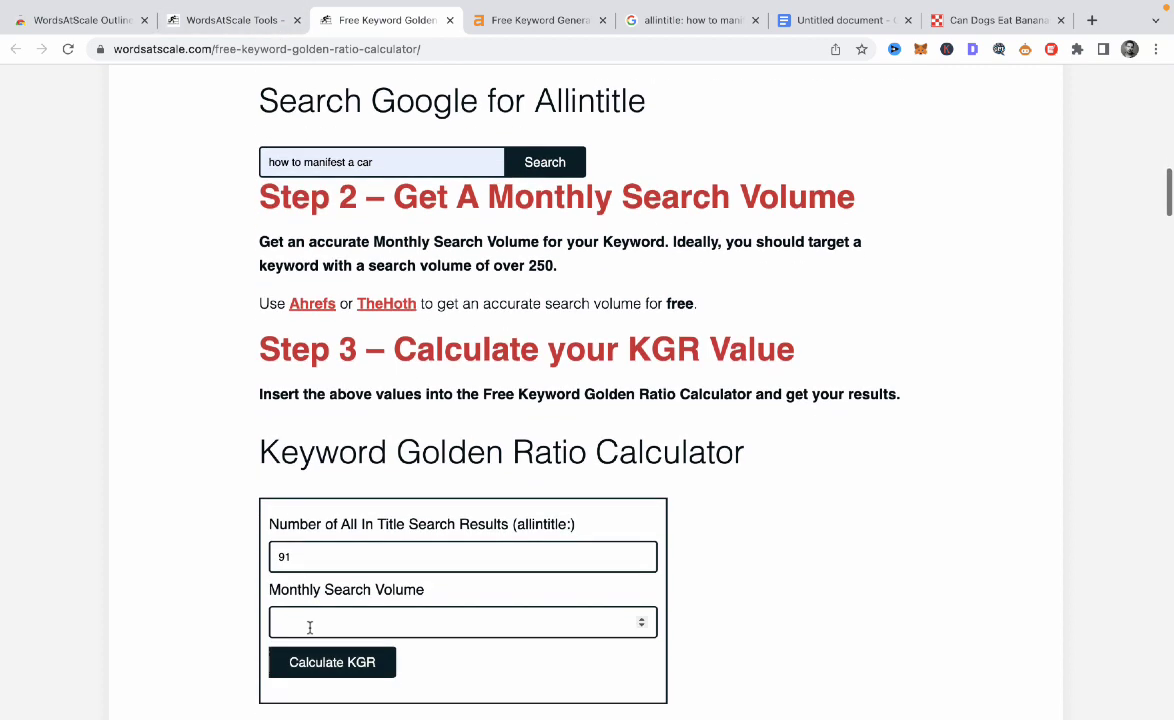
left_click(309, 627)
type("200")
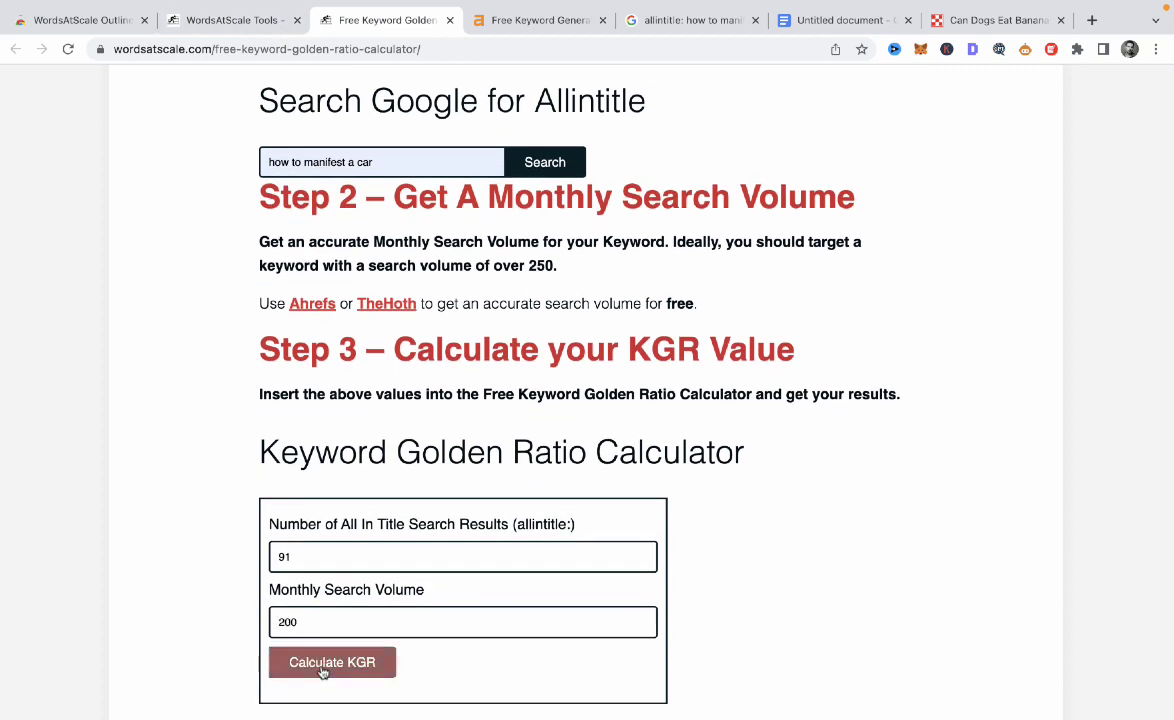
left_click(333, 662)
scroll(423, 590, "down", 4)
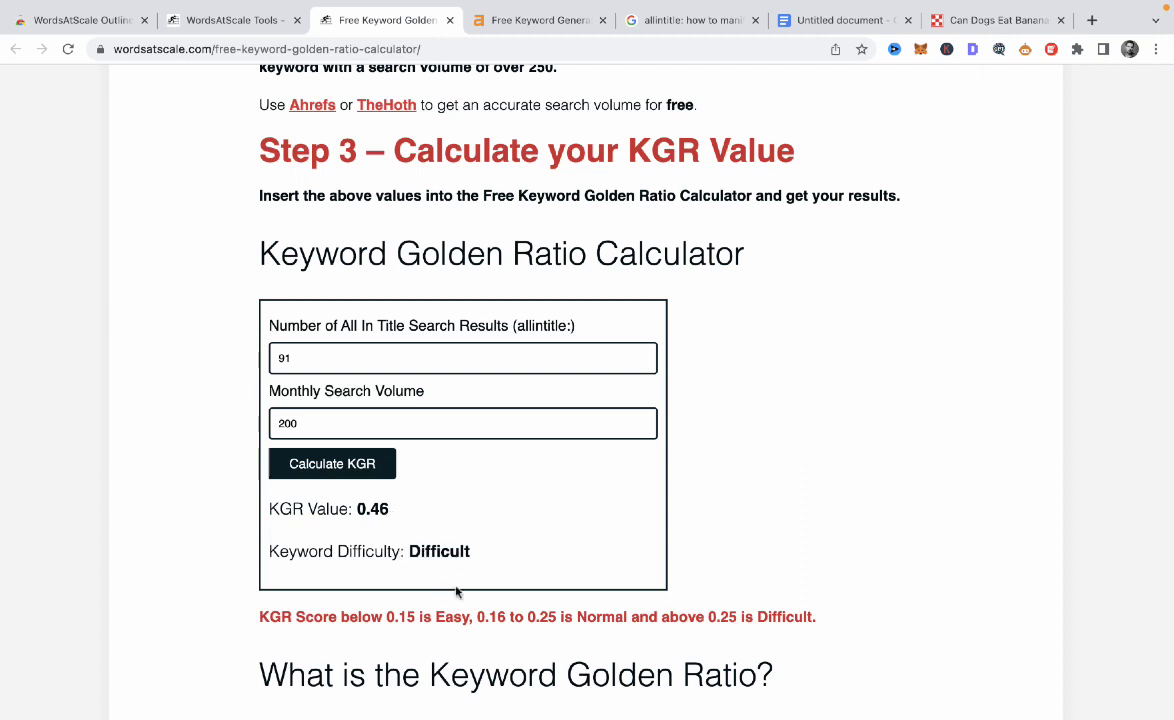
left_click_drag(264, 619, 668, 637)
left_click(455, 635)
scroll(405, 340, "up", 2)
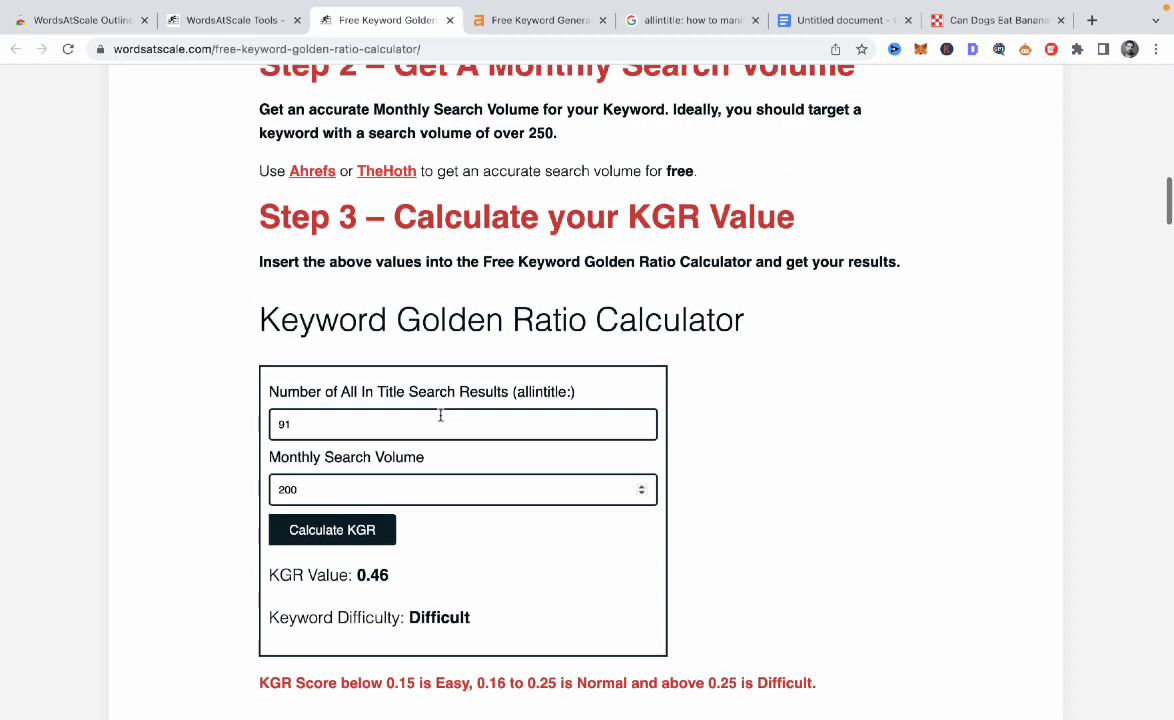
- Briefly open TheHoth keyword planner, then browse the ChatGPT News and Trends page
left_click(392, 211)
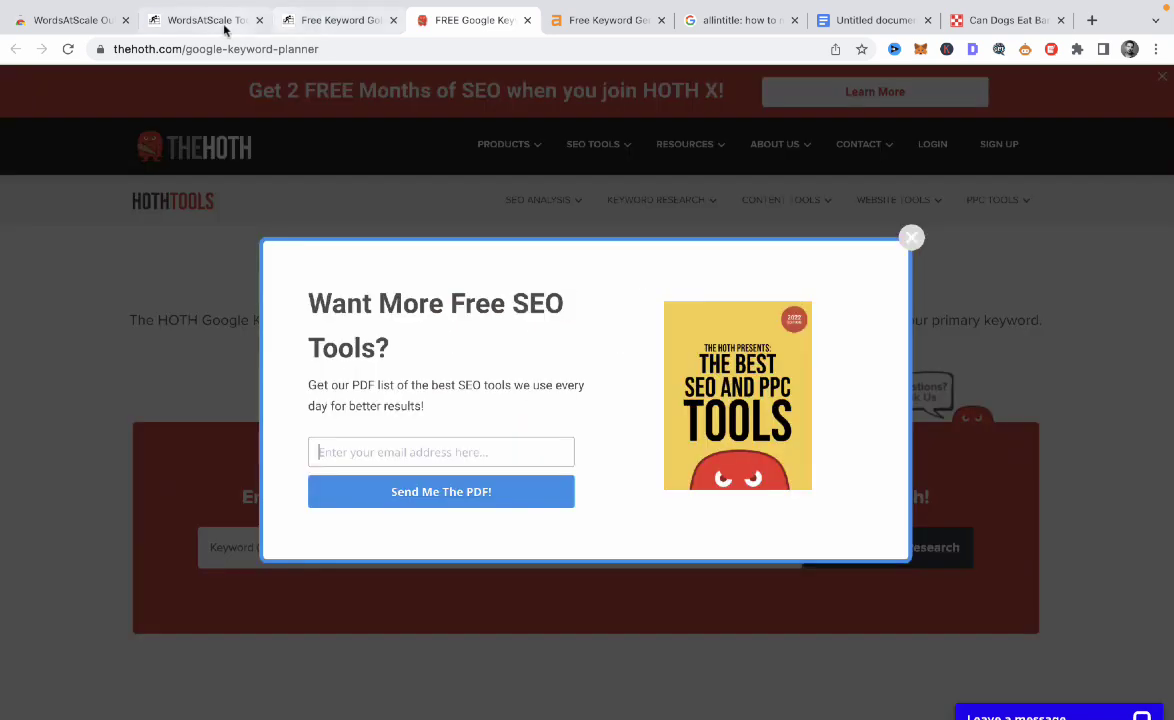
left_click(225, 27)
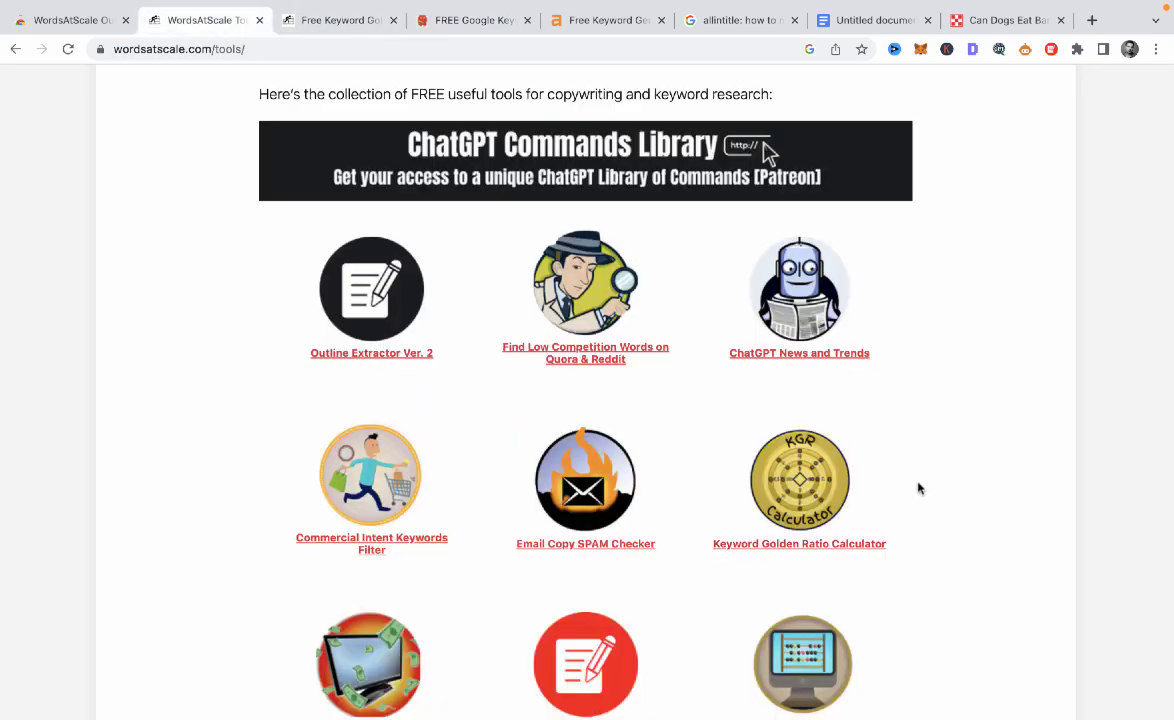
left_click(792, 358)
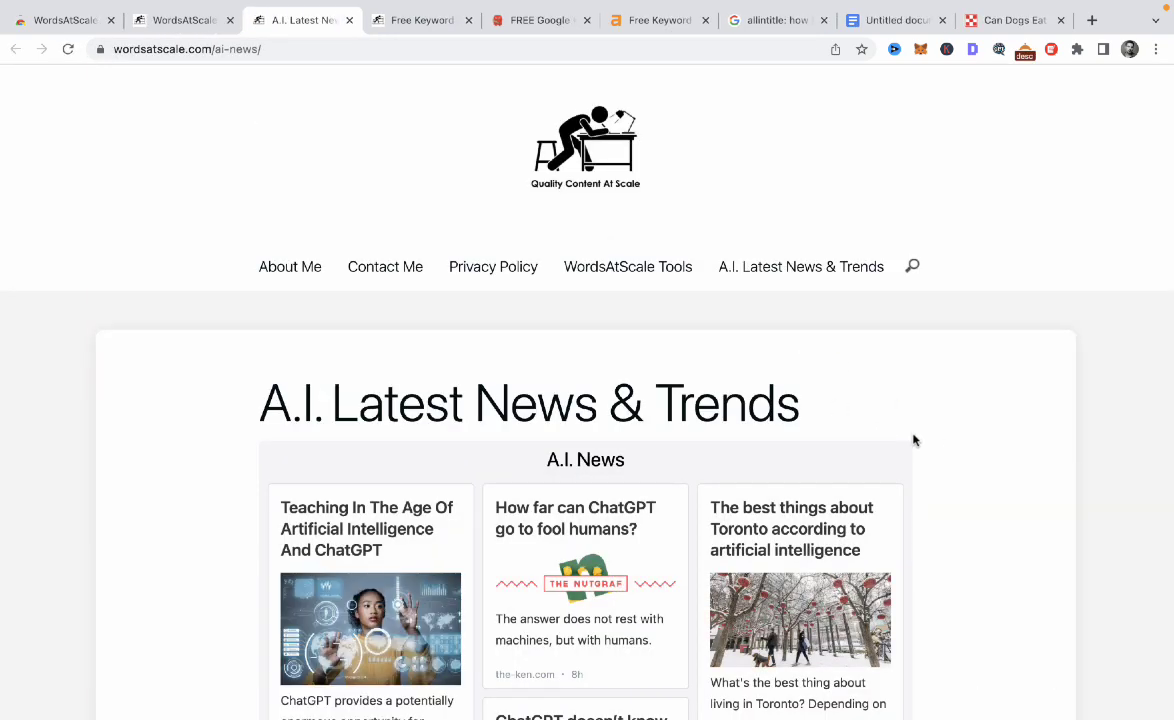
scroll(913, 440, "down", 1)
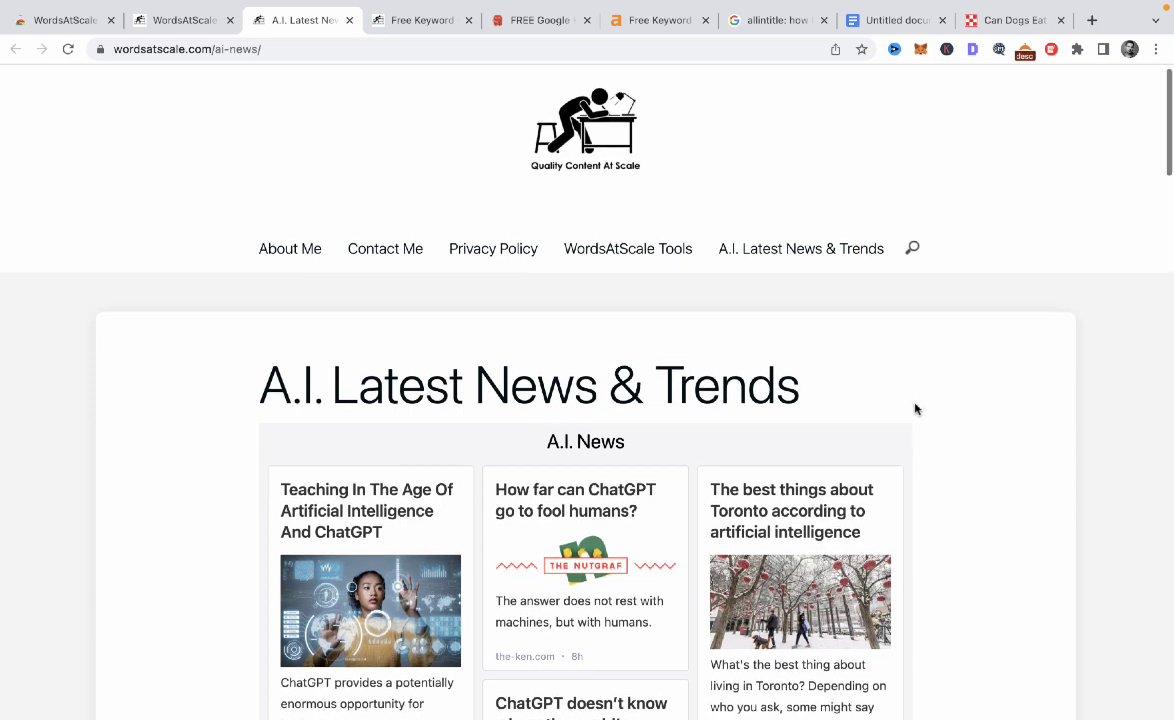
scroll(901, 372, "down", 2)
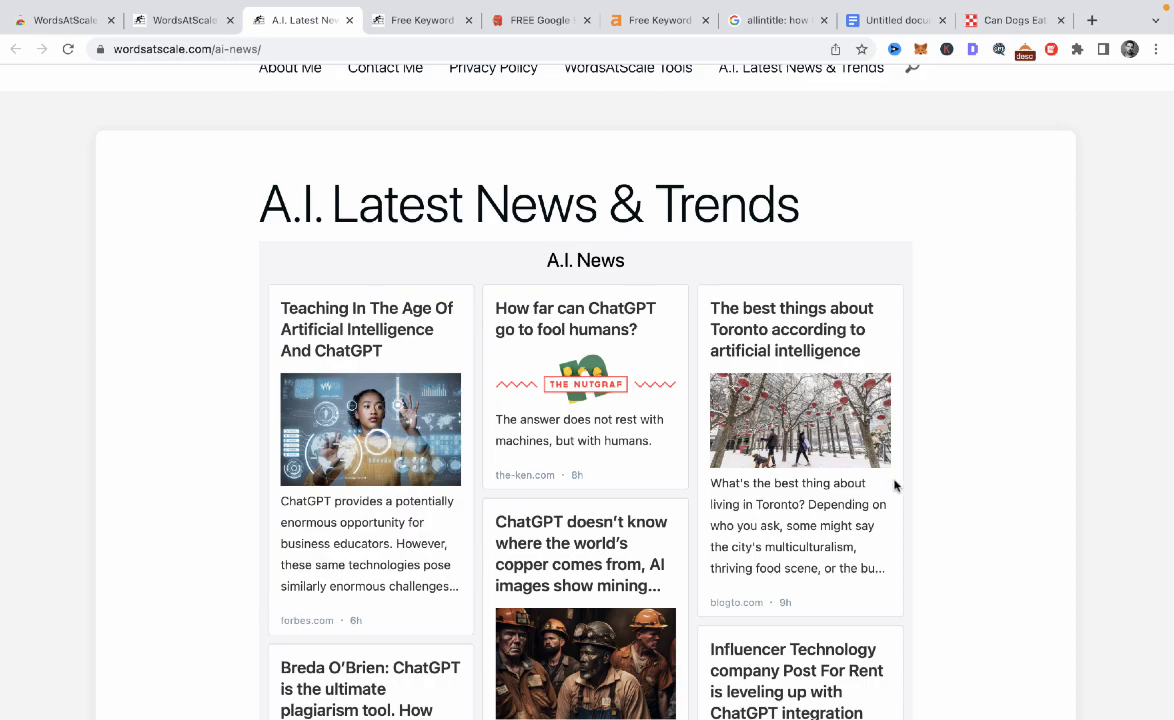
scroll(846, 415, "down", 10)
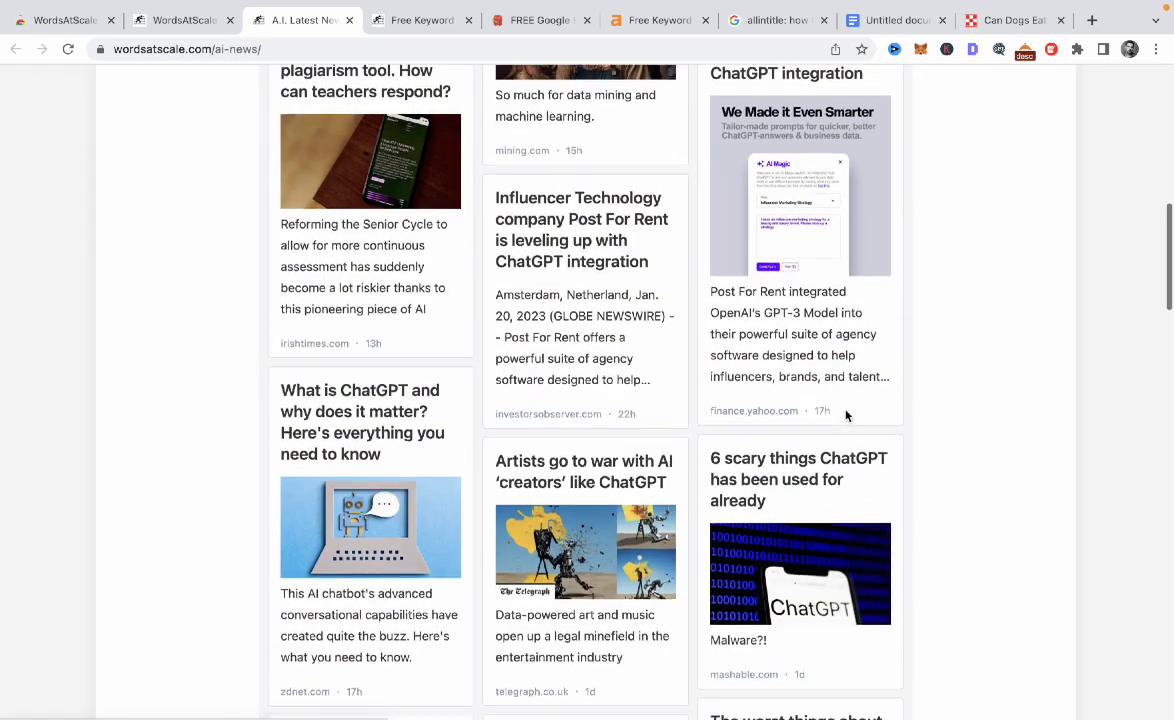
scroll(846, 415, "down", 10)
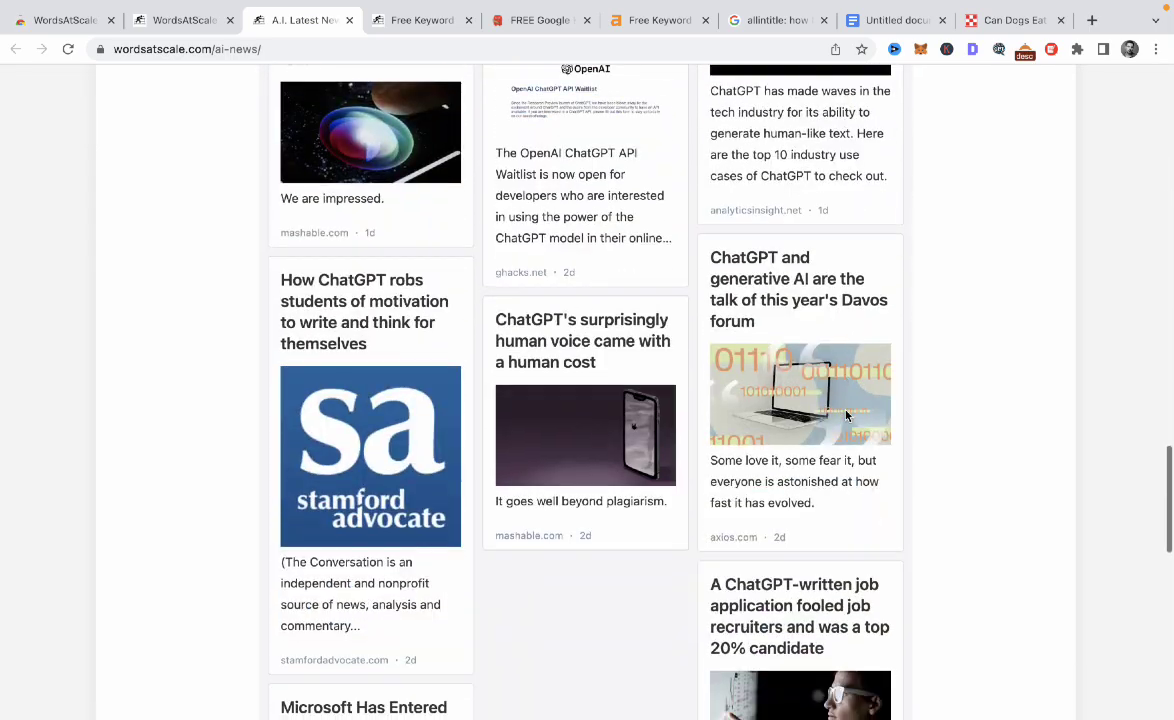
scroll(846, 415, "down", 5)
scroll(846, 414, "up", 20)
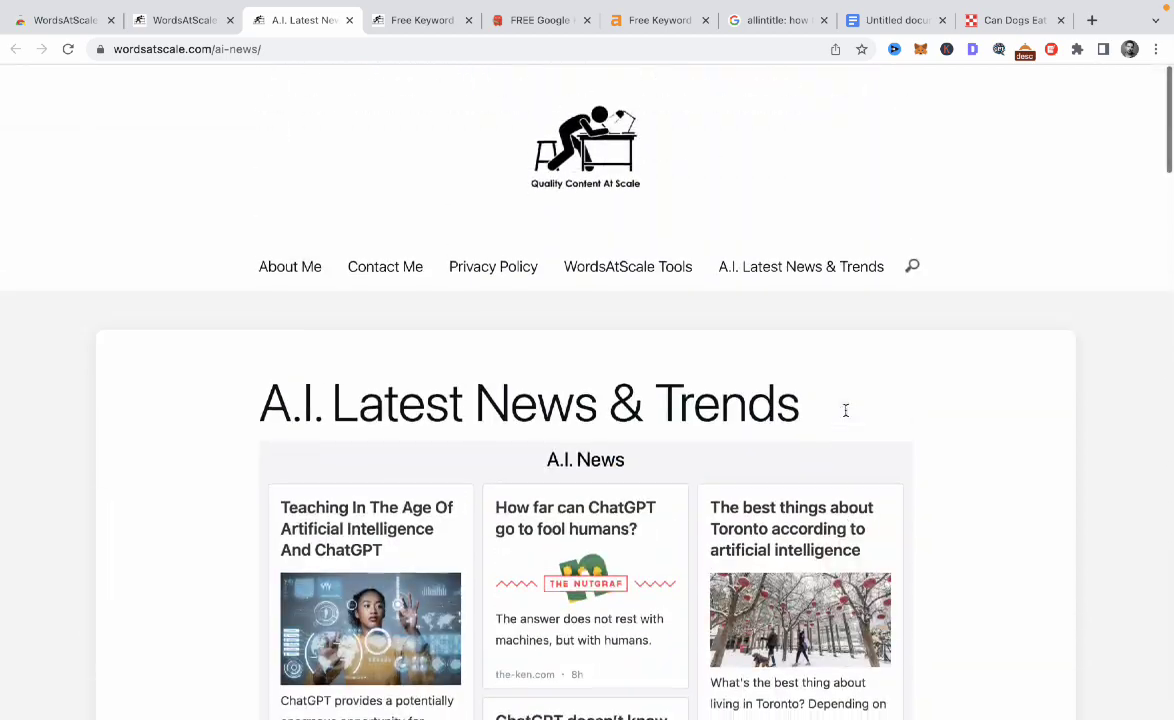
- Return to the WordsAtScale Tools list and scroll through it
left_click(175, 28)
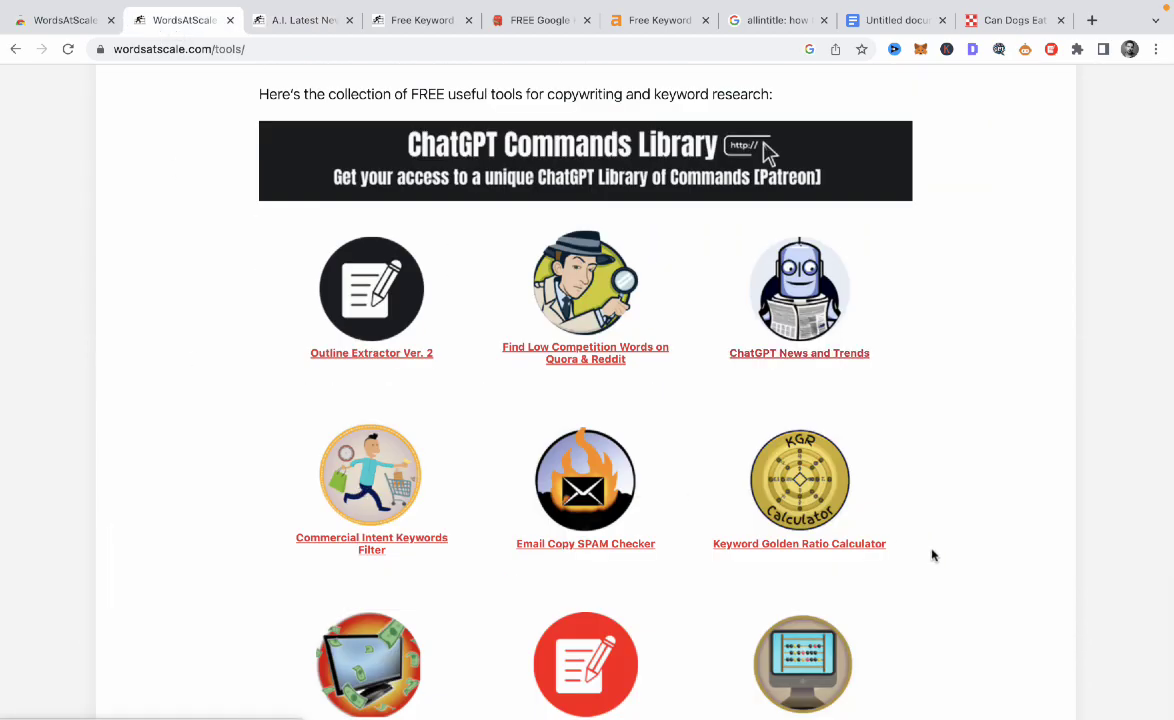
scroll(942, 511, "down", 3)
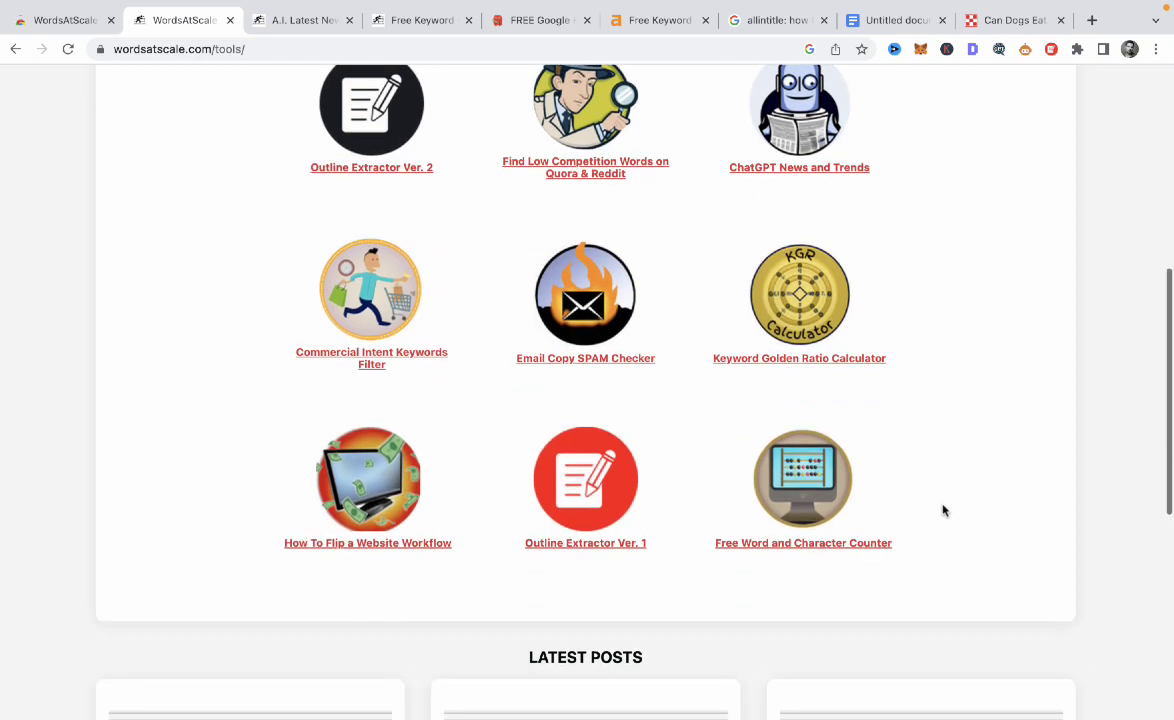
scroll(942, 511, "up", 2)
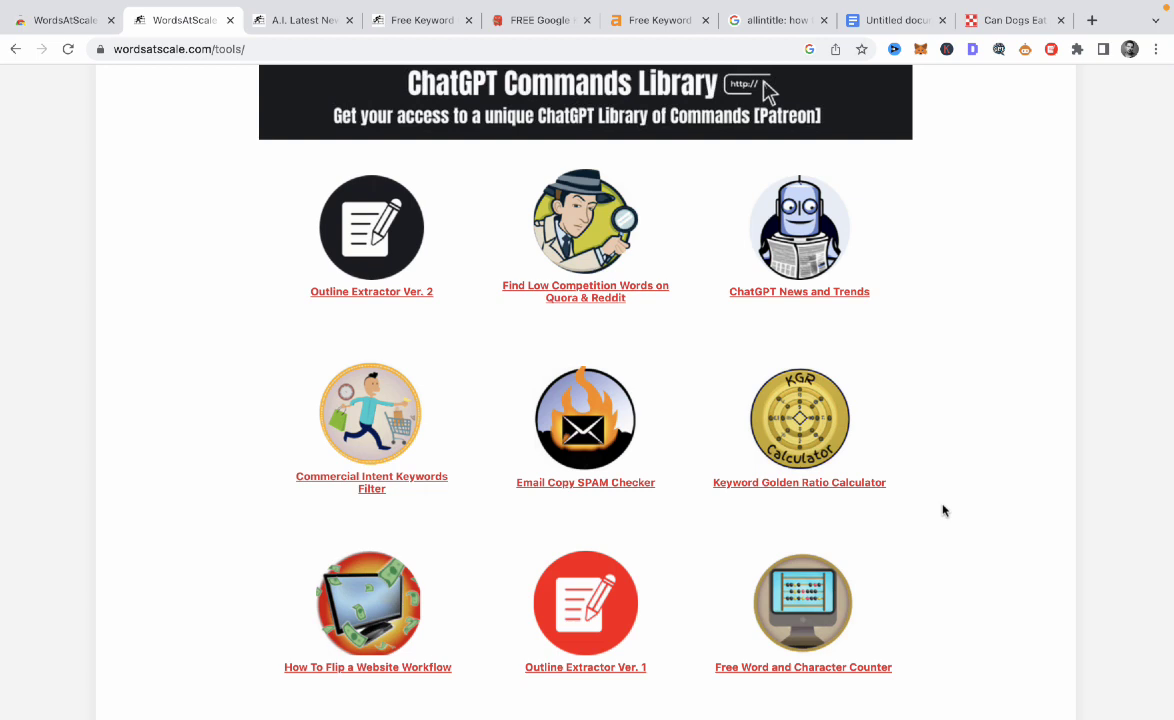
- Run a Quora low-competition search for 'how to manifest*', then return to the Tools list
left_click(601, 302)
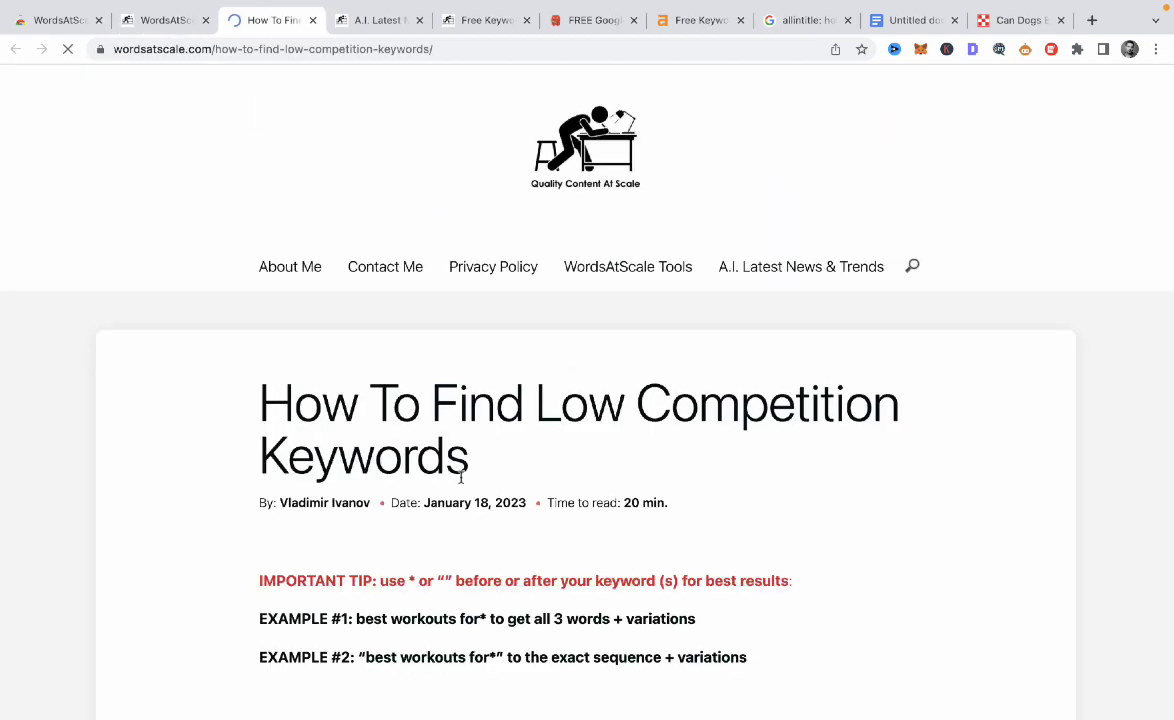
scroll(460, 482, "down", 3)
scroll(460, 482, "down", 5)
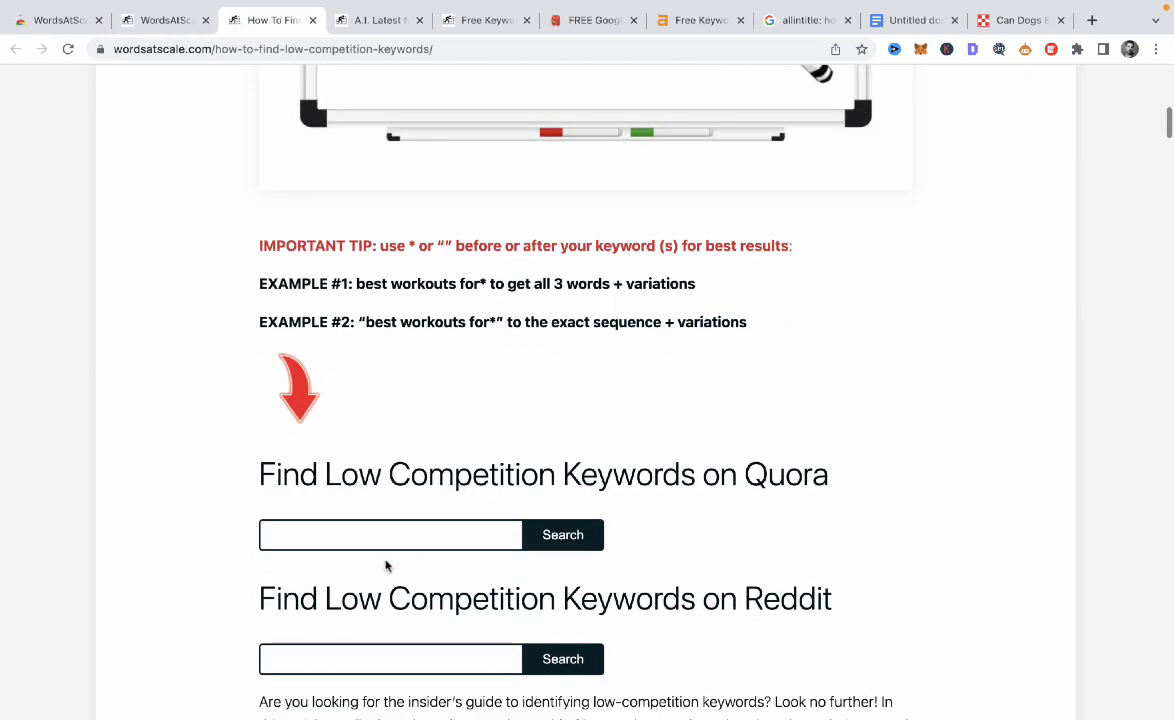
scroll(385, 563, "down", 1)
left_click(318, 374)
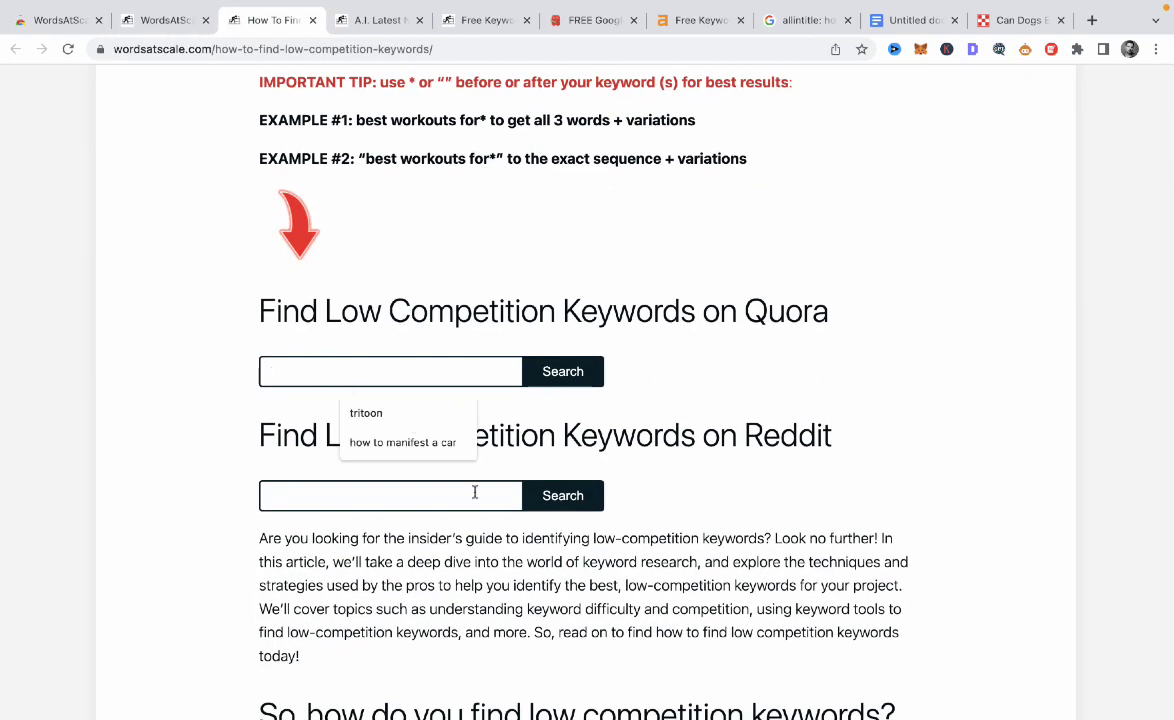
type("how to ")
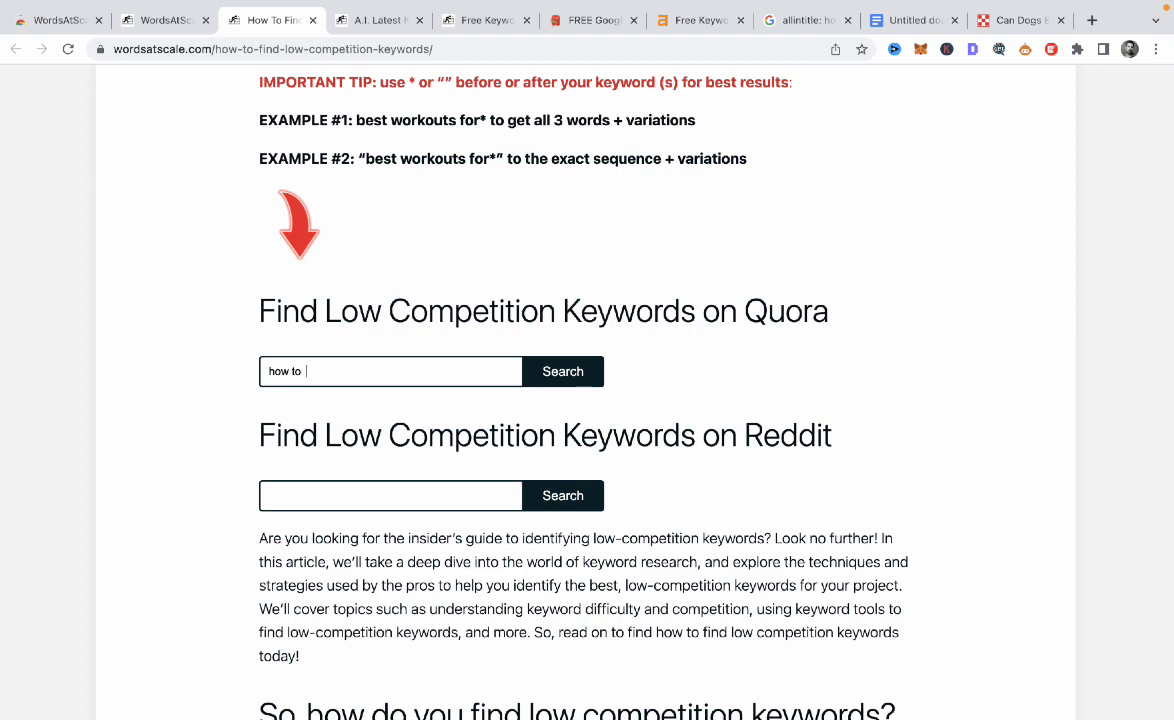
type(" an manifest")
left_click(563, 372)
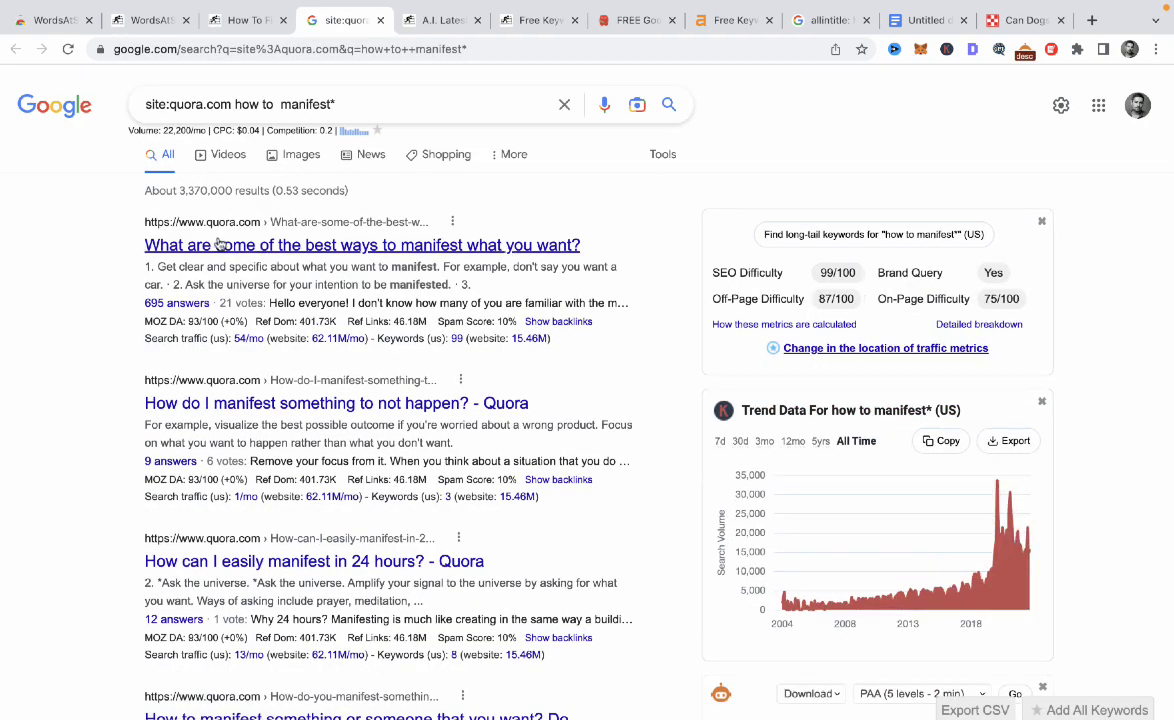
left_click(206, 31)
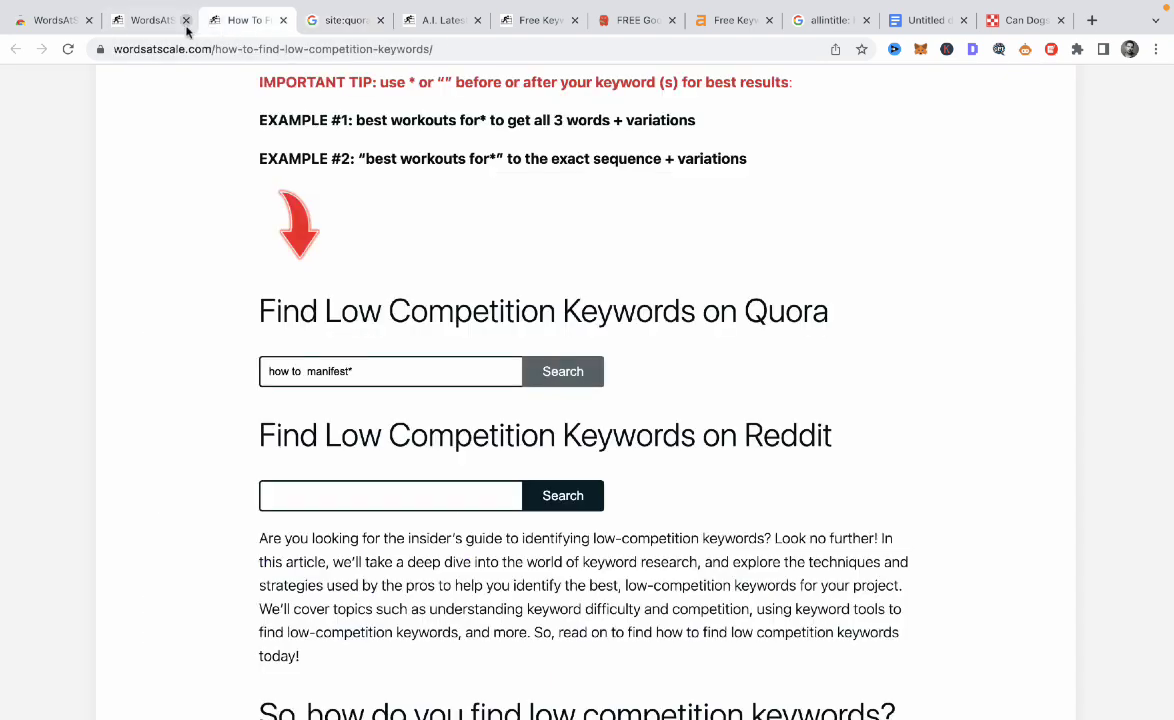
left_click(184, 31)
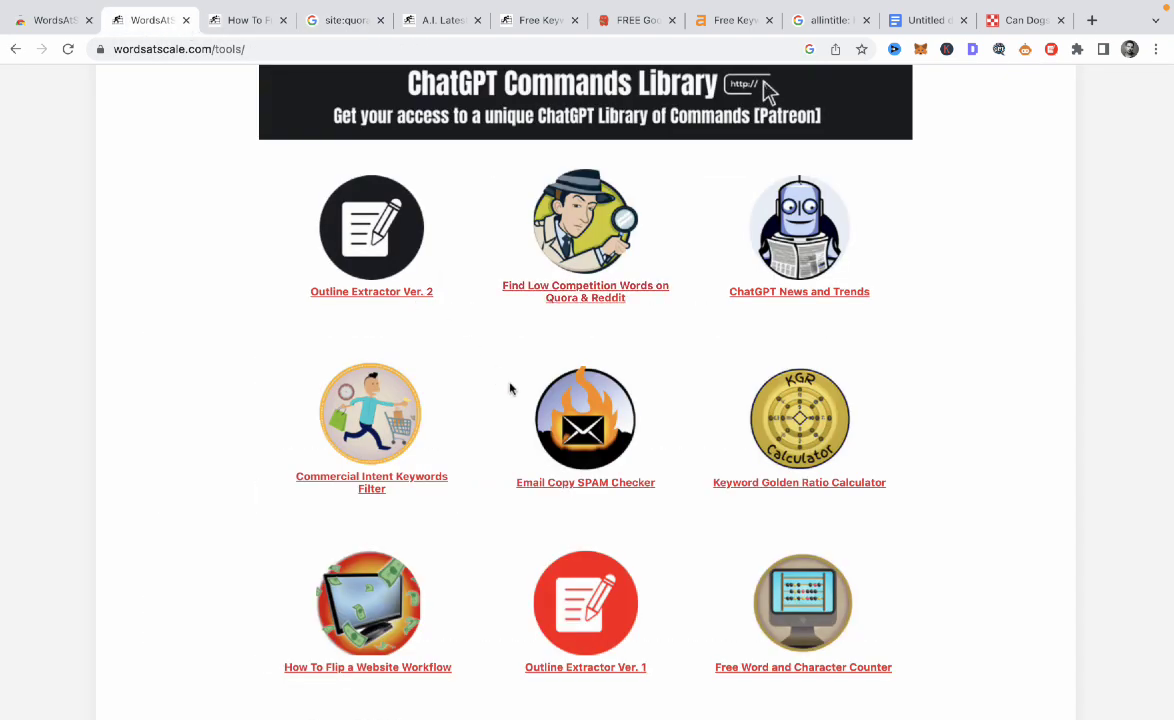
- Look over the Commercial Intent Keywords Filter and its keyword box, then return to Tools
scroll(510, 389, "down", 2)
left_click(366, 392)
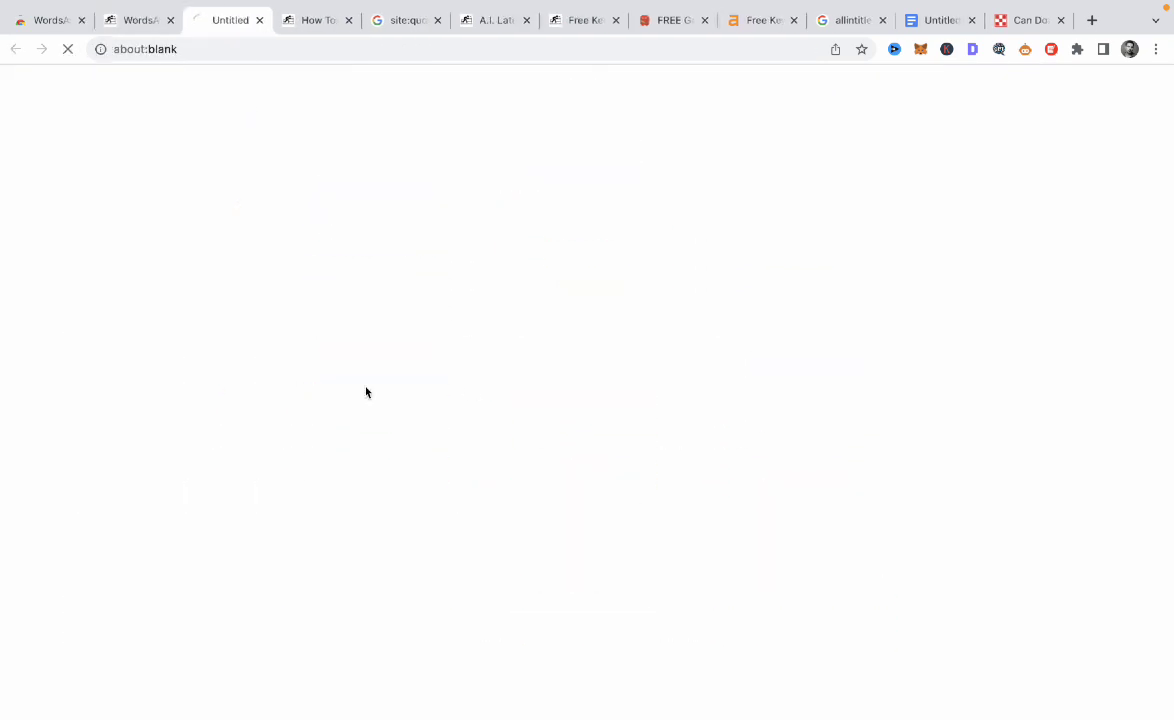
scroll(543, 531, "down", 6)
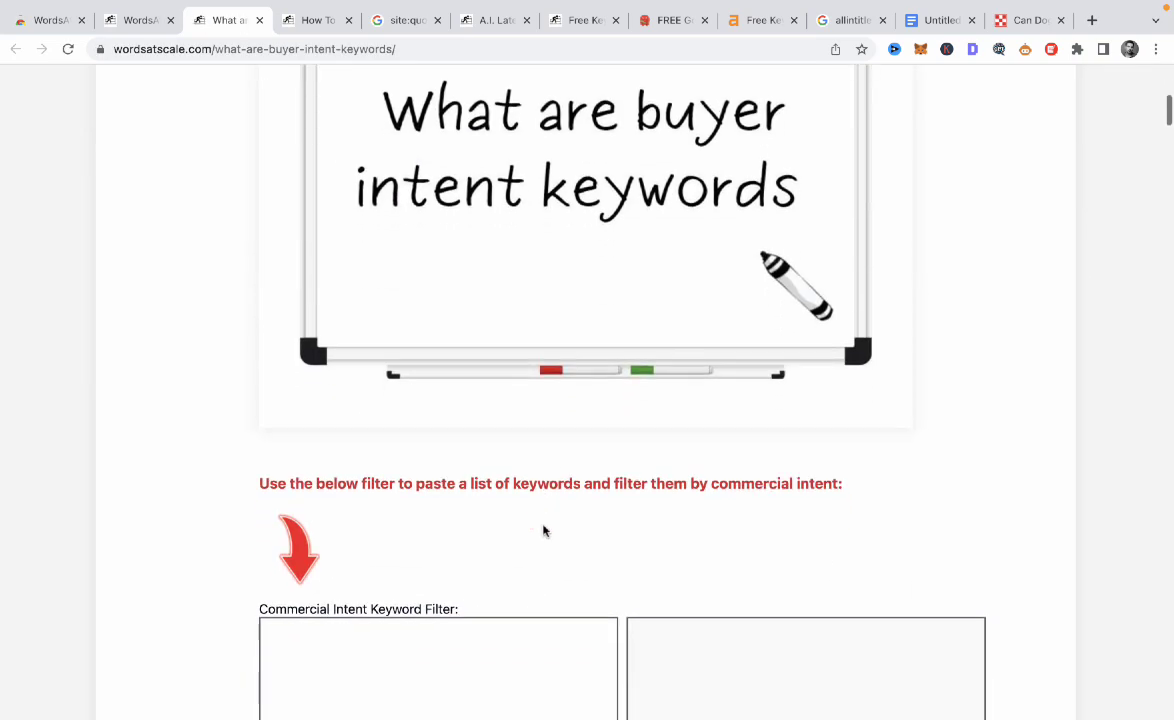
scroll(543, 531, "down", 3)
left_click(424, 495)
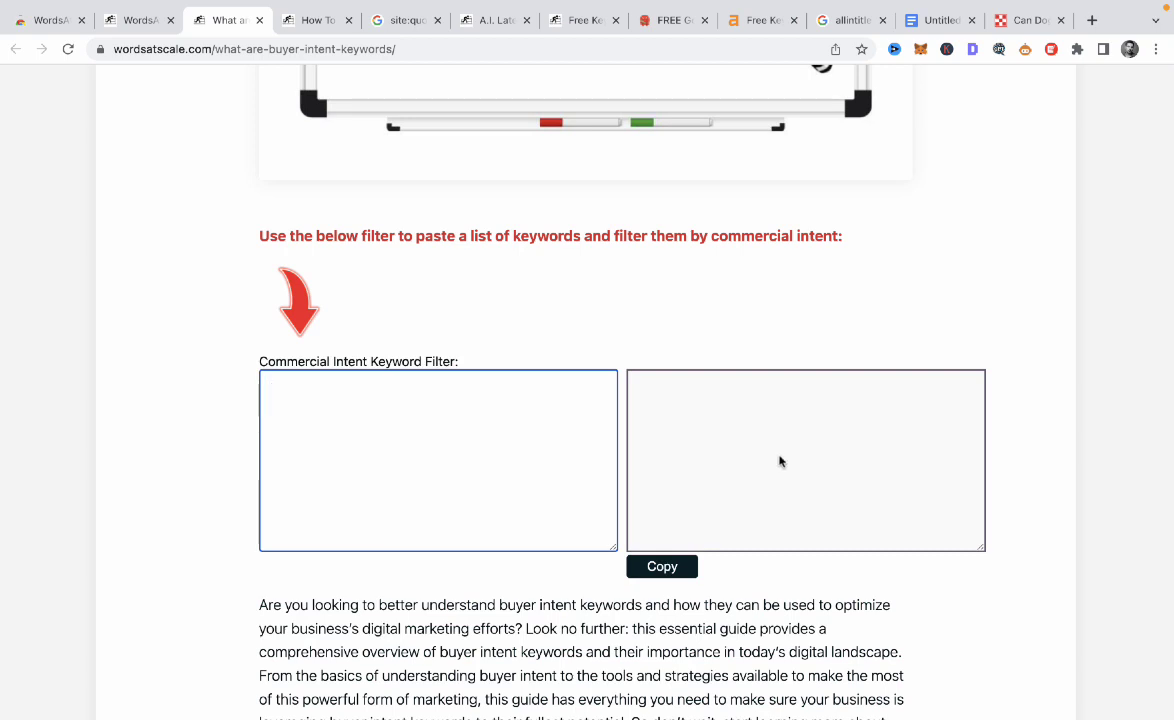
left_click(145, 20)
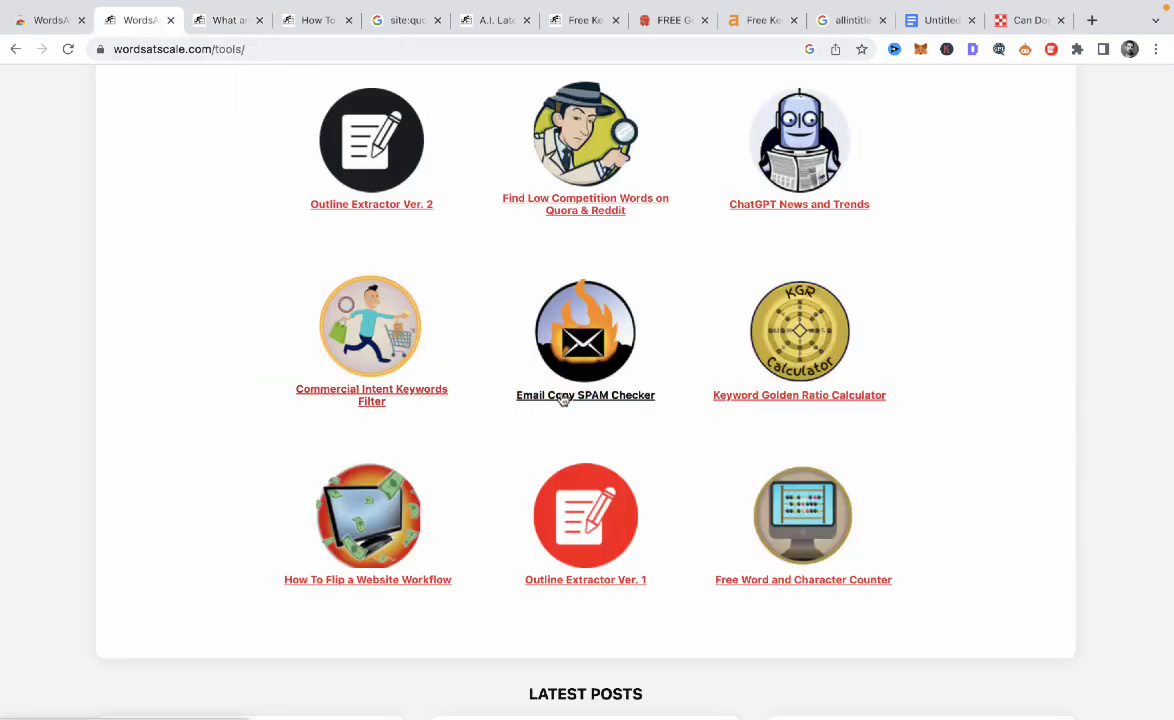
- Download Website-Flipping-Workflow.png from the How To Flip a Website Workflow page and open it in Preview
left_click(392, 580)
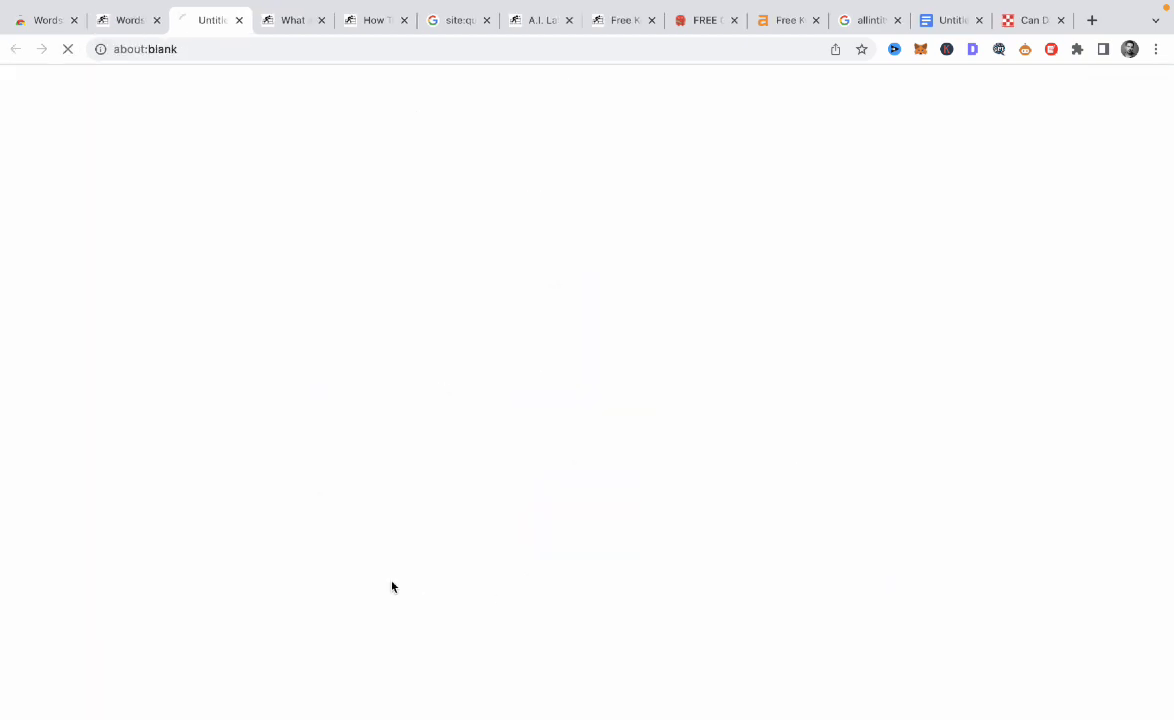
scroll(537, 407, "down", 10)
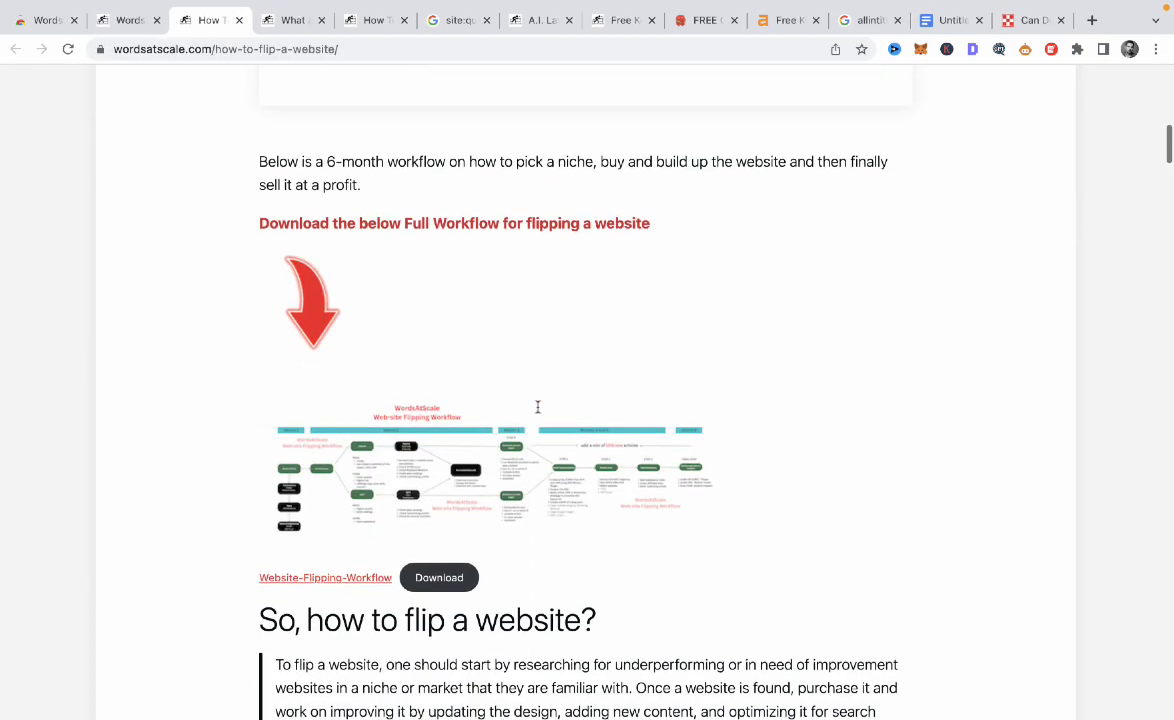
scroll(537, 407, "down", 2)
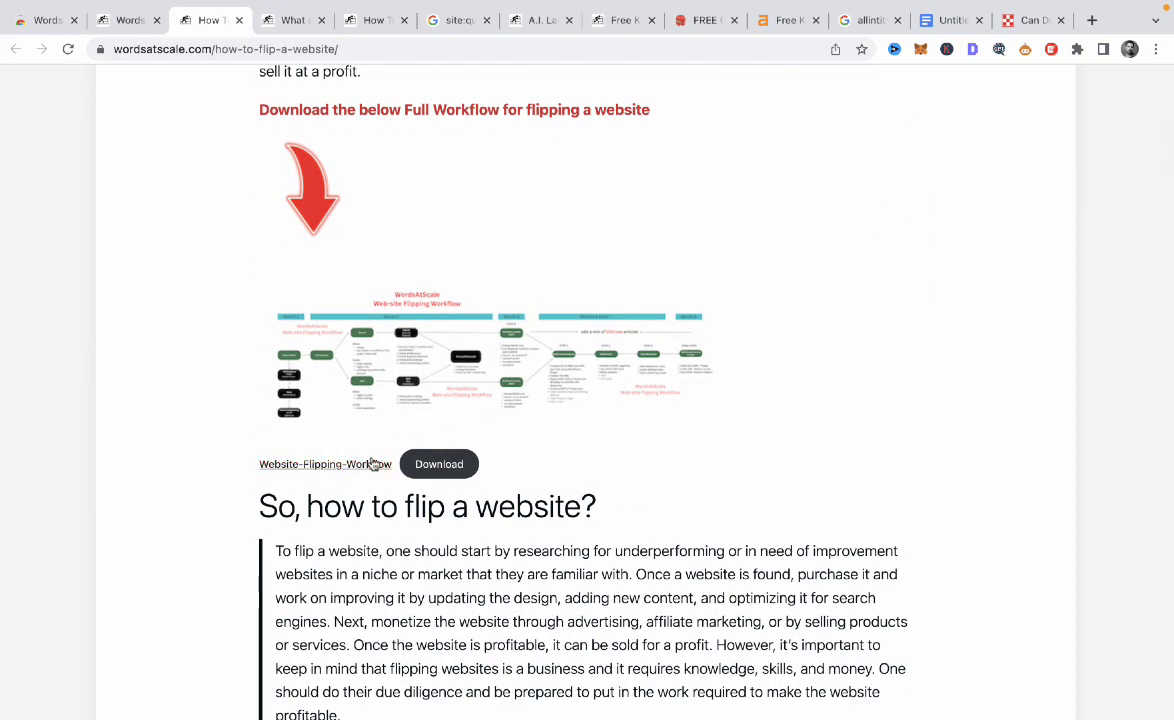
left_click(439, 464)
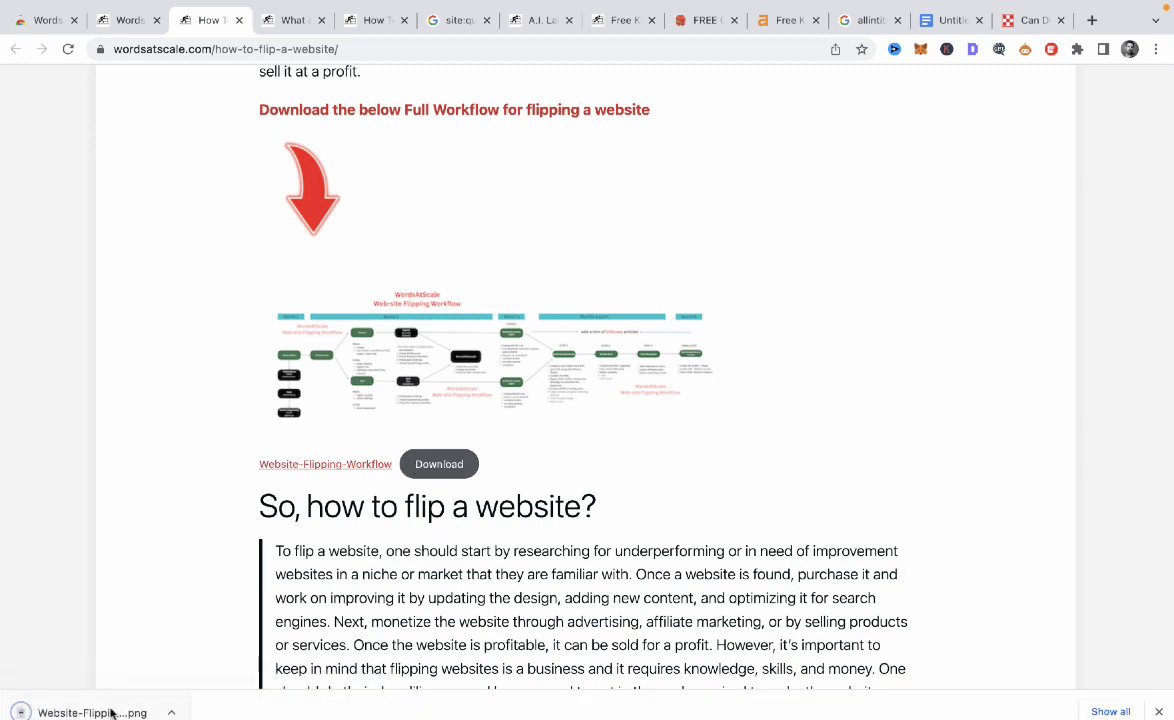
left_click(108, 713)
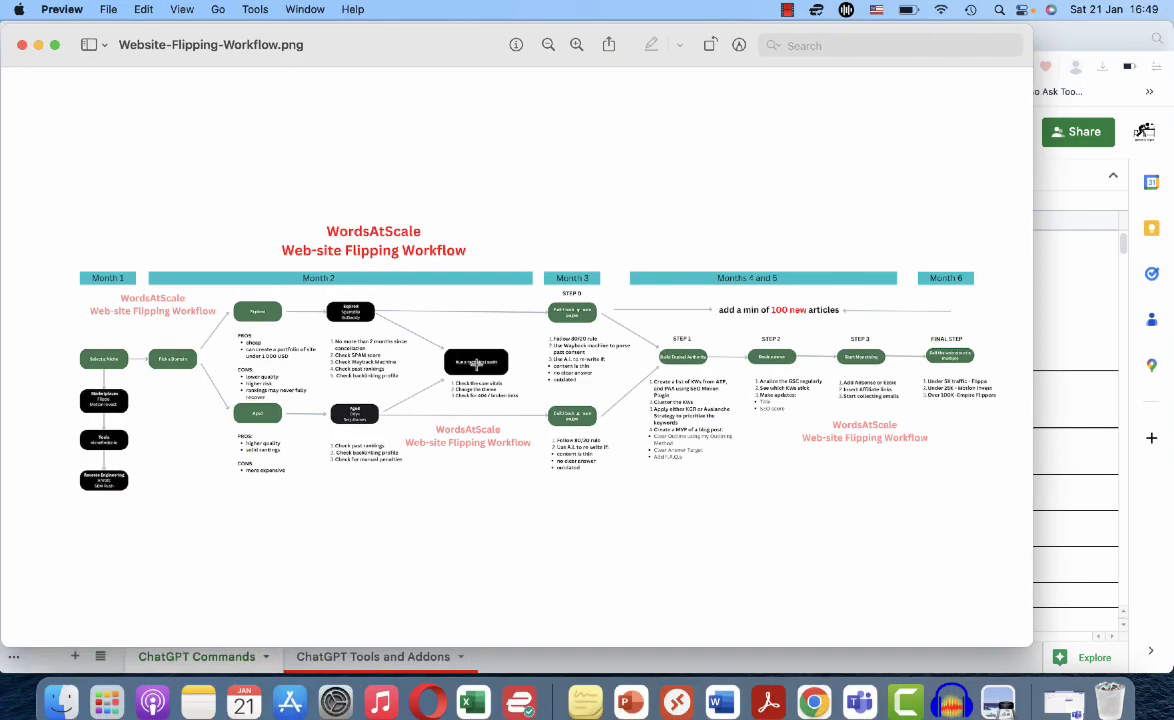
left_click(576, 46)
left_click(576, 46)
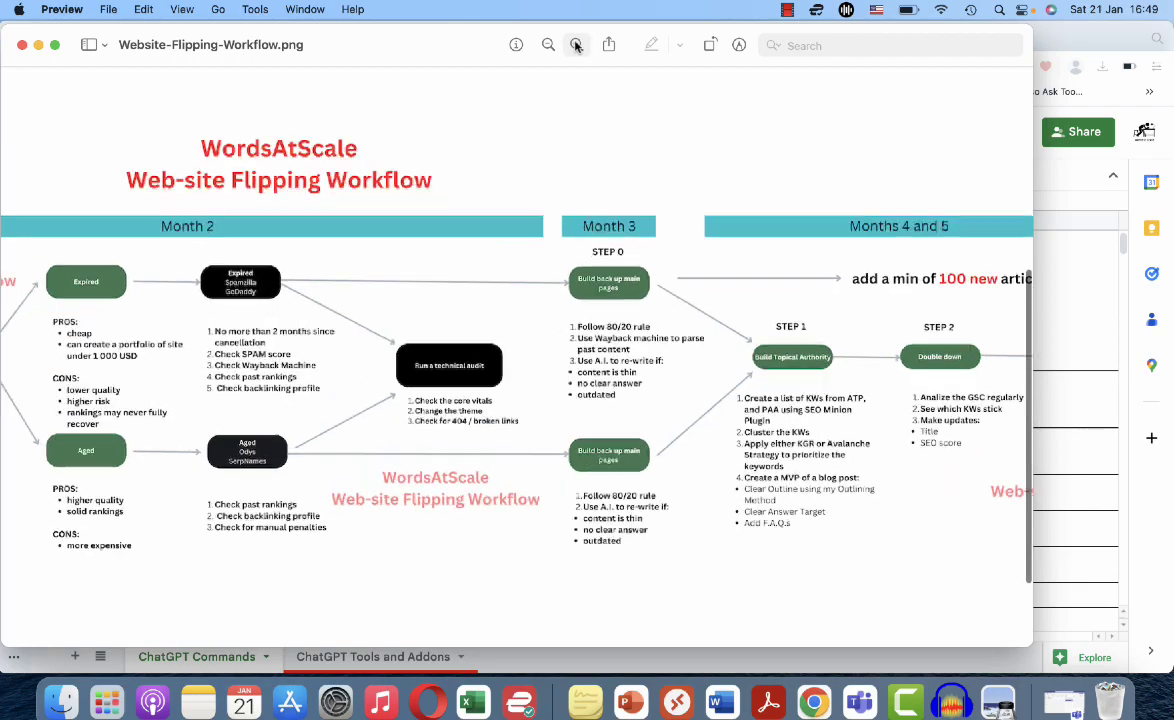
left_click(576, 46)
scroll(626, 326, "up", 3)
scroll(626, 326, "down", 5)
scroll(626, 326, "right", 5)
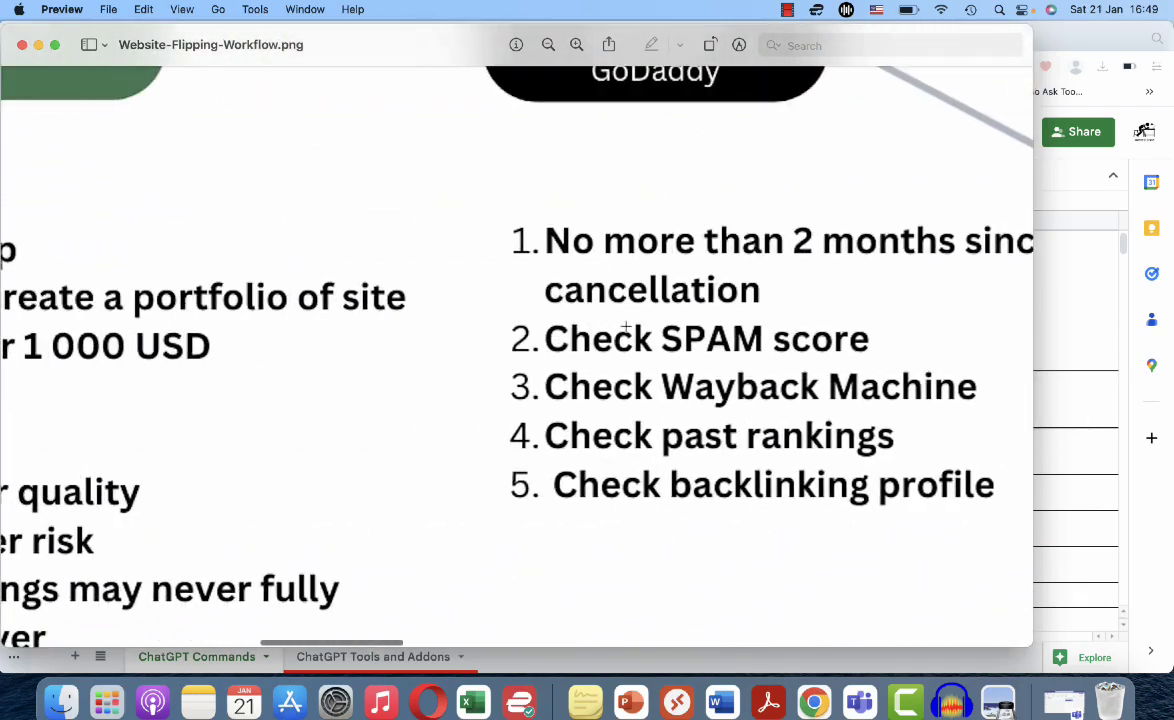
scroll(626, 326, "left", 10)
scroll(626, 326, "left", 8)
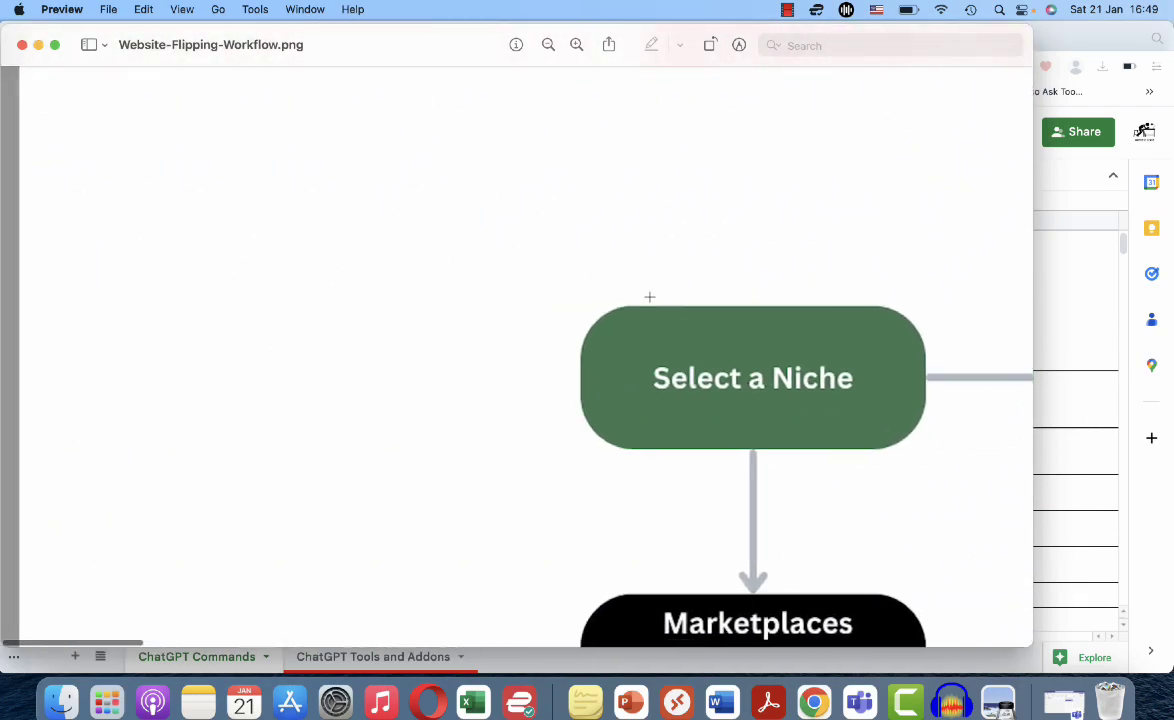
left_click(548, 45)
left_click(548, 45)
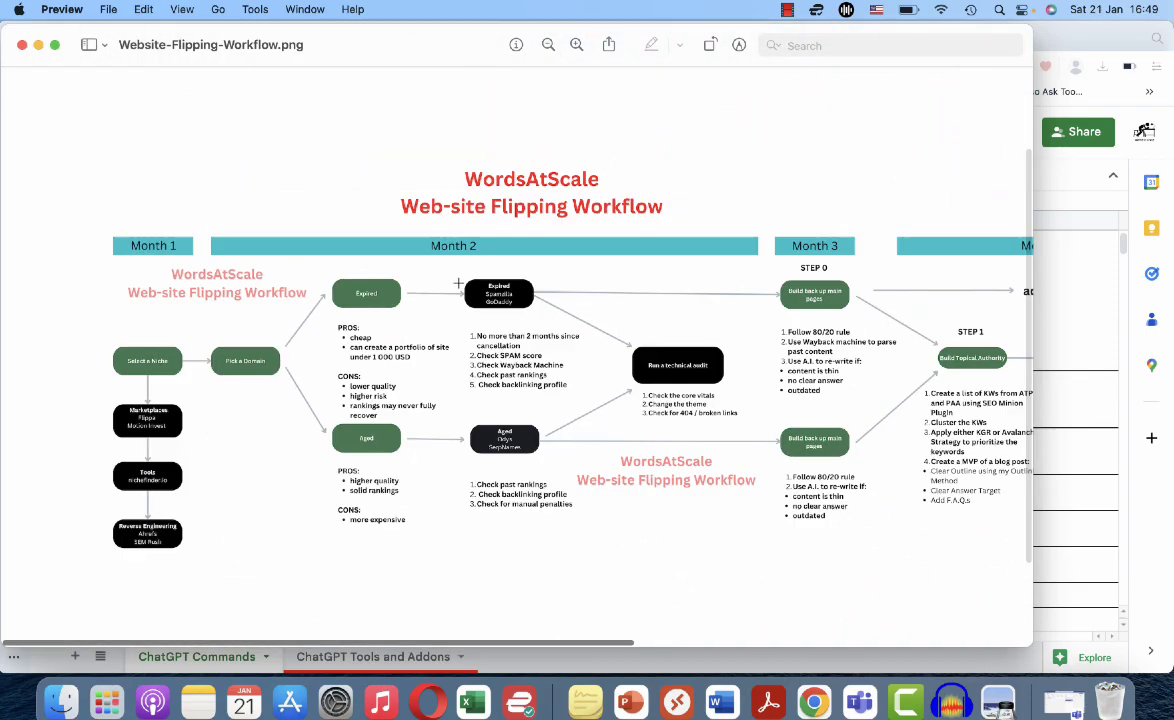
scroll(240, 323, "right", 5)
scroll(240, 323, "left", 8)
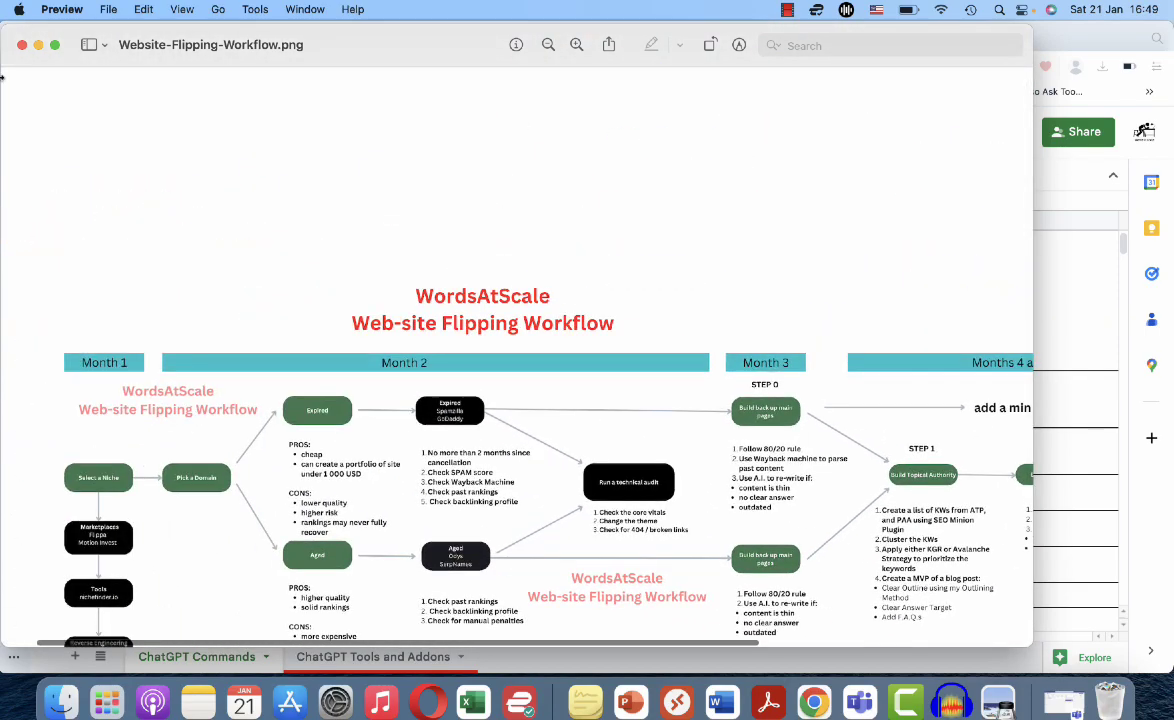